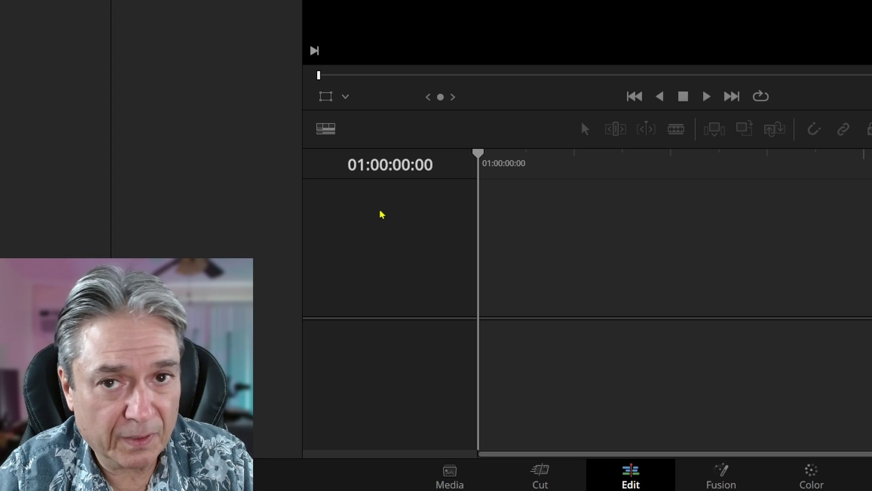
Open the User Editing page of the DaVinci Resolve Preferences.
{"action": "left_click_drag", "start_coordinate": [380, 211], "coordinate": [384, 182]}
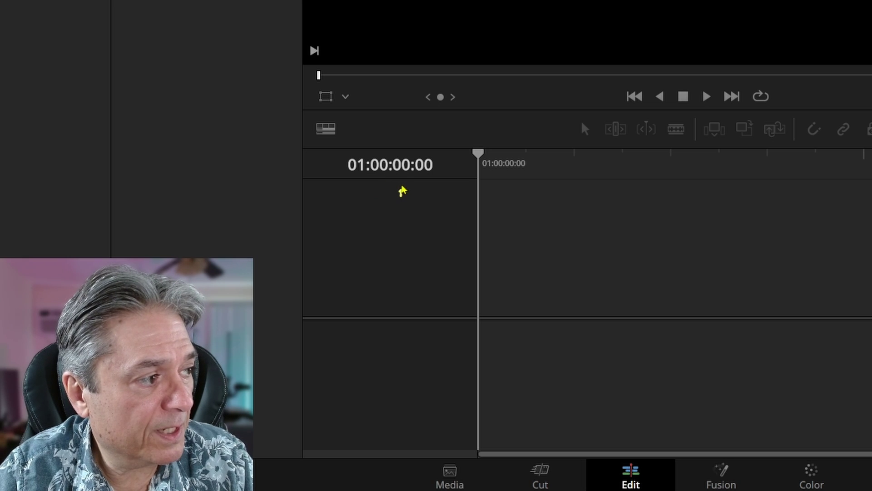
{"action": "left_click_drag", "start_coordinate": [402, 196], "coordinate": [402, 179]}
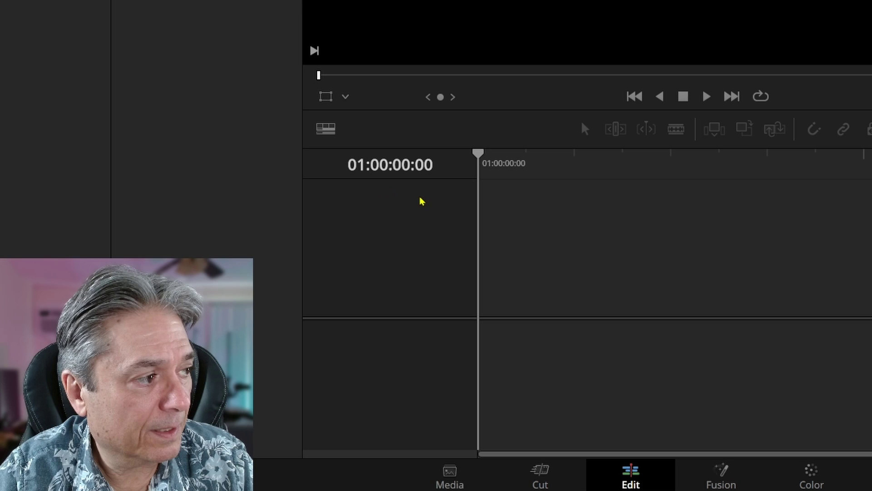
{"action": "left_click_drag", "start_coordinate": [422, 201], "coordinate": [423, 176]}
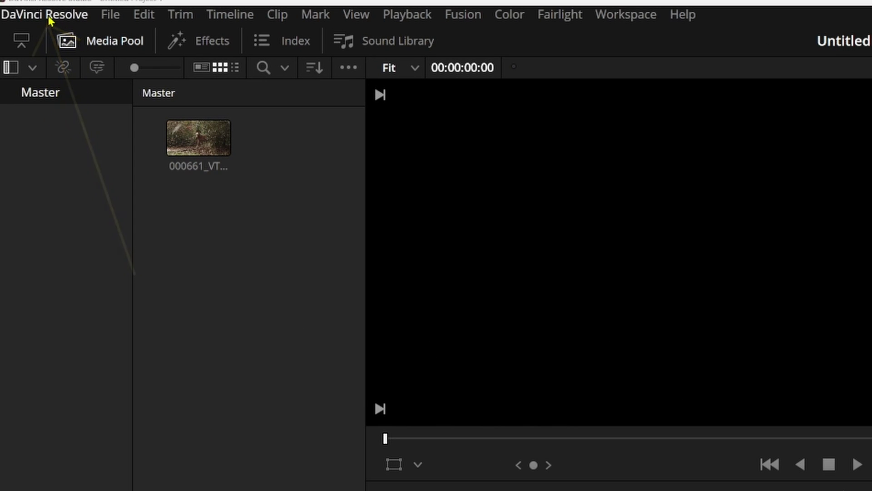
{"action": "left_click", "coordinate": [48, 18]}
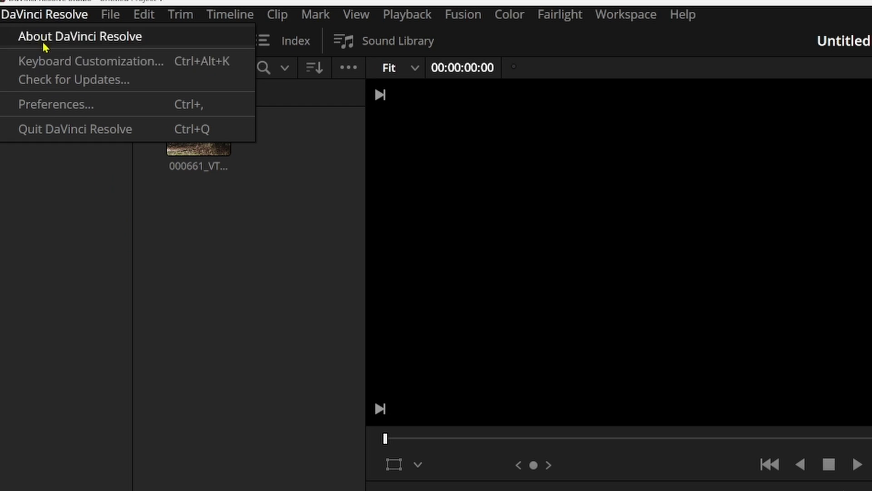
{"action": "left_click", "coordinate": [45, 105]}
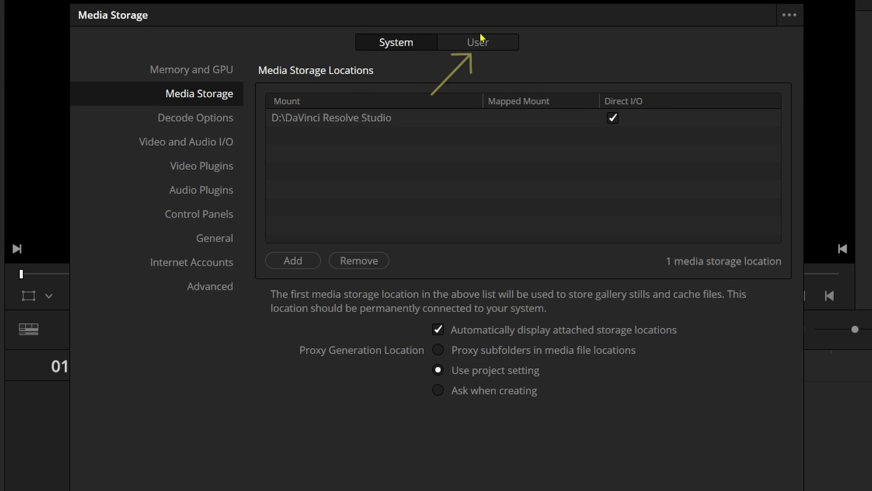
{"action": "left_click", "coordinate": [474, 46]}
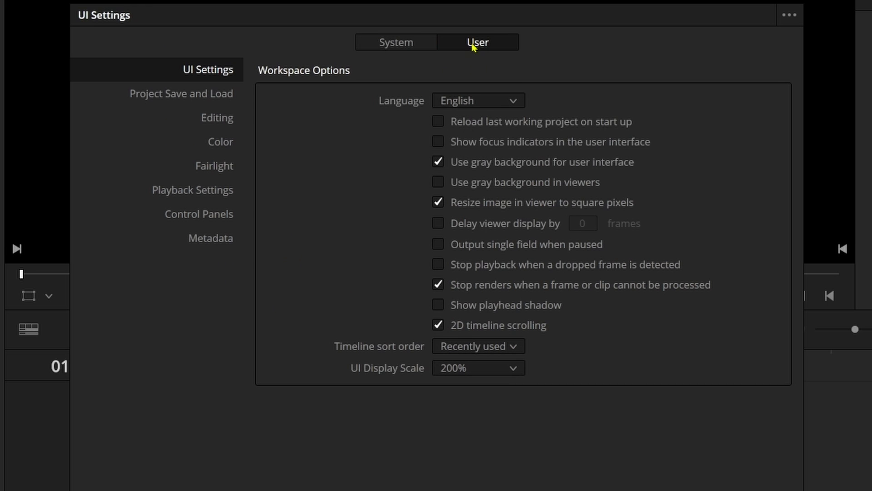
{"action": "left_click", "coordinate": [220, 120]}
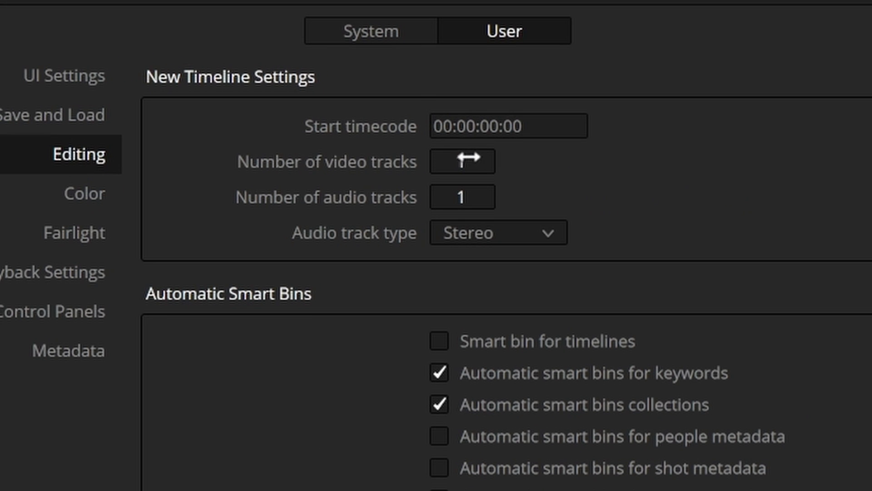
Try 01 in the new-timeline Start timecode field, then re-enter it as 00.
{"action": "left_click", "coordinate": [449, 125]}
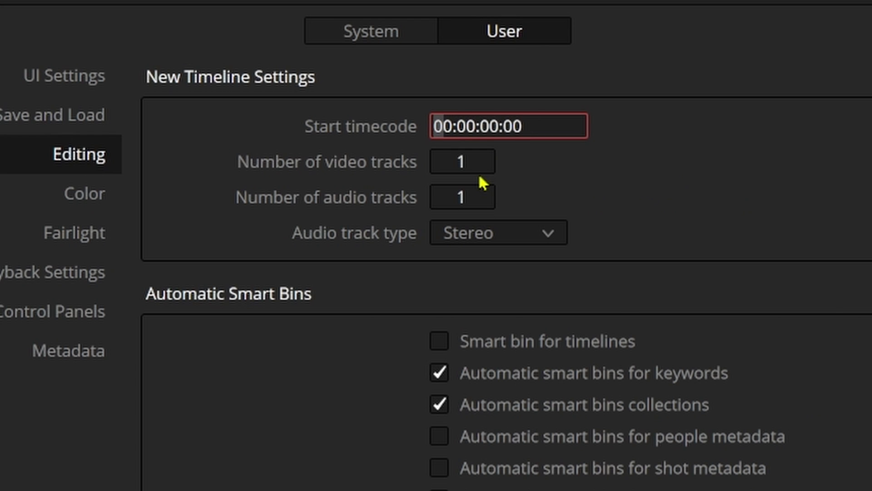
{"action": "type", "text": "1"}
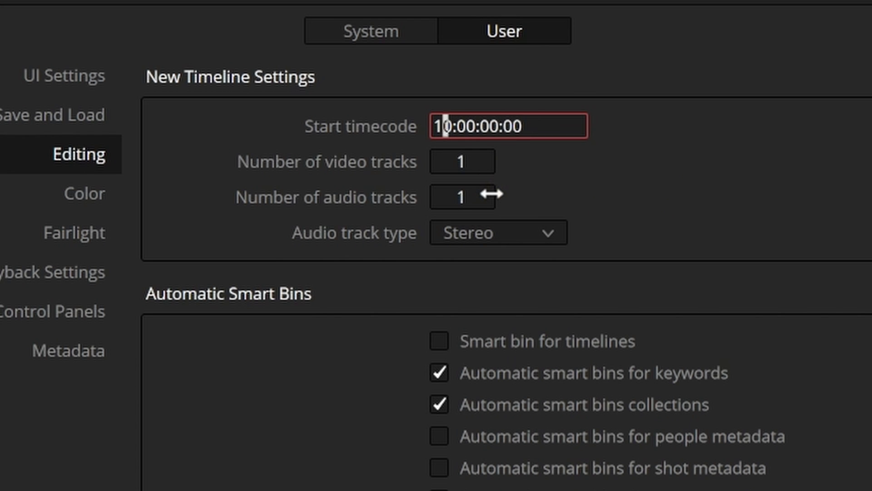
{"action": "key", "text": "BackSpace"}
{"action": "type", "text": "01"}
{"action": "key", "text": "Tab"}
{"action": "key", "text": "Tab"}
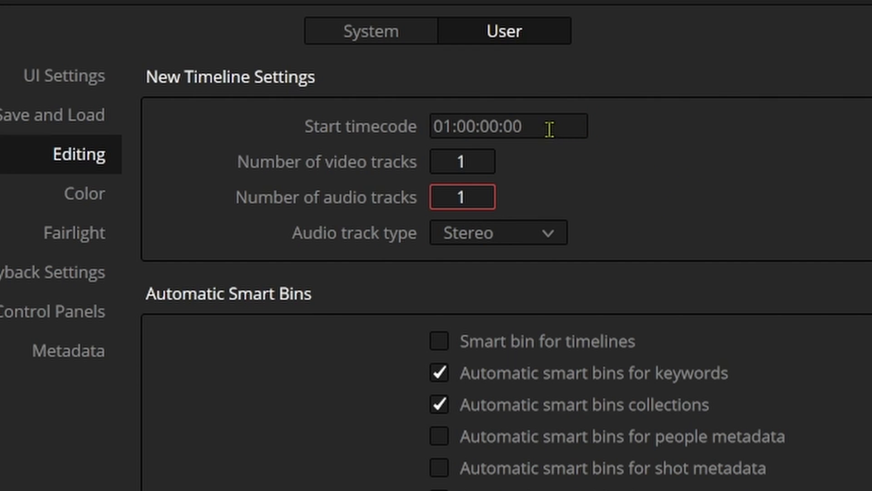
{"action": "left_click", "coordinate": [437, 126]}
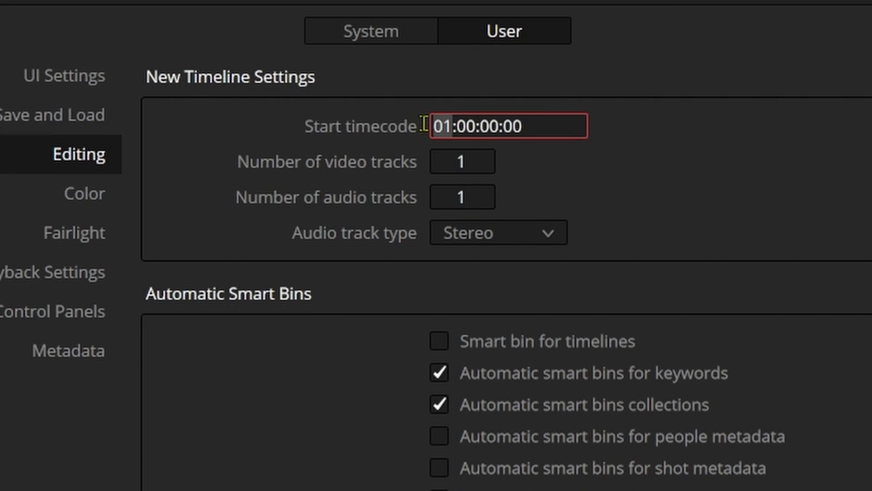
{"action": "type", "text": "00"}
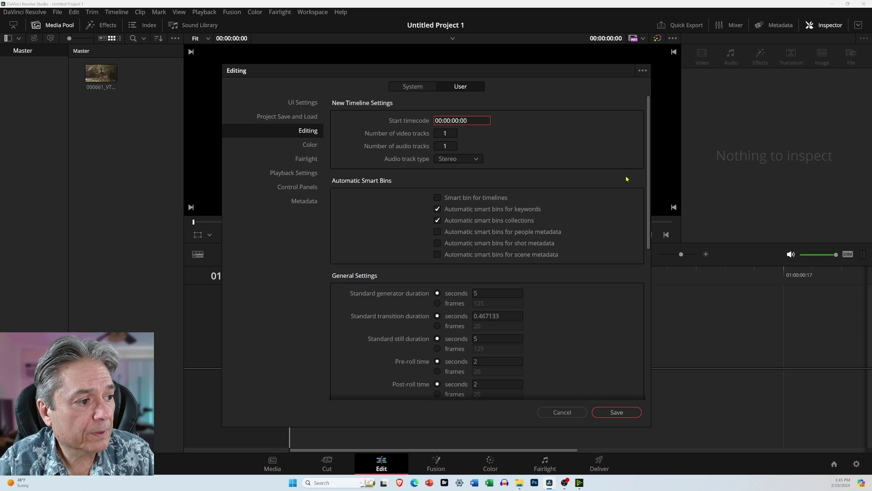
Confirm the 00:00:00:00 start timecode; begin saving preferences as a preset, then cancel.
{"action": "key", "text": "ctrl+a"}
{"action": "key", "text": "Return"}
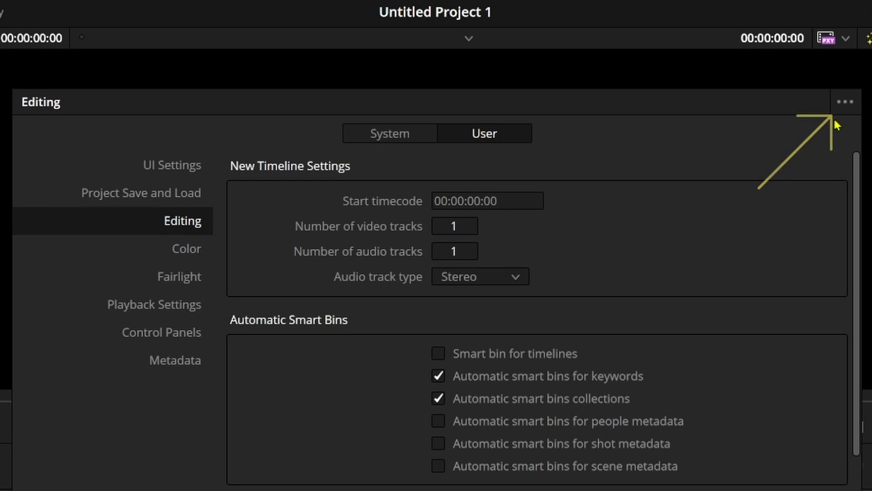
{"action": "left_click", "coordinate": [846, 104]}
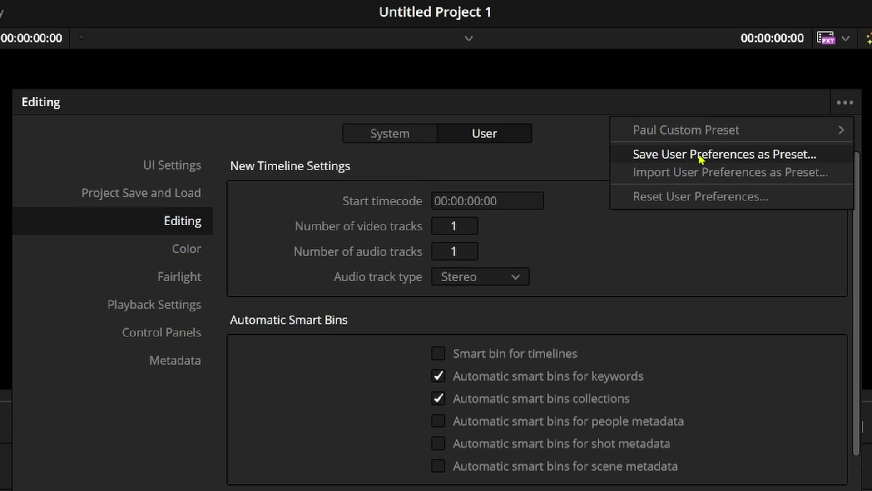
{"action": "left_click", "coordinate": [767, 157]}
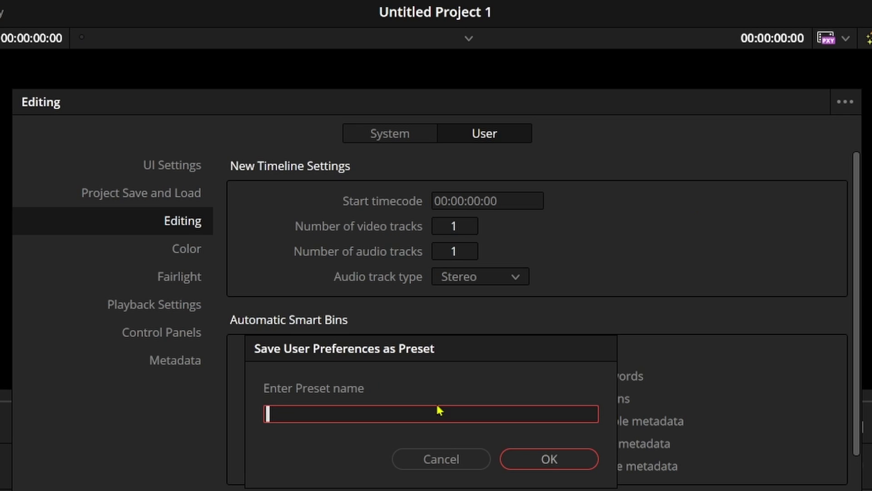
{"action": "left_click", "coordinate": [449, 459]}
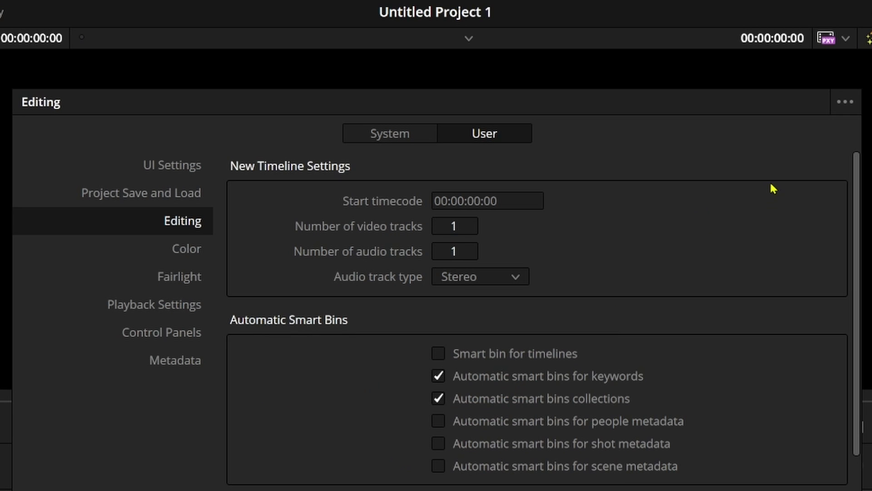
Save the user preferences and close the Preferences window.
{"action": "left_click", "coordinate": [846, 102]}
{"action": "mouse_move", "coordinate": [730, 134]}
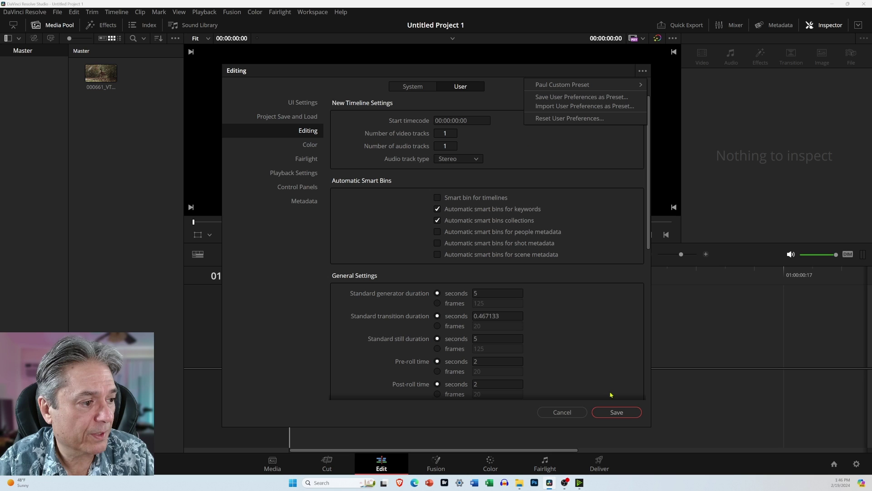
{"action": "left_click", "coordinate": [615, 412]}
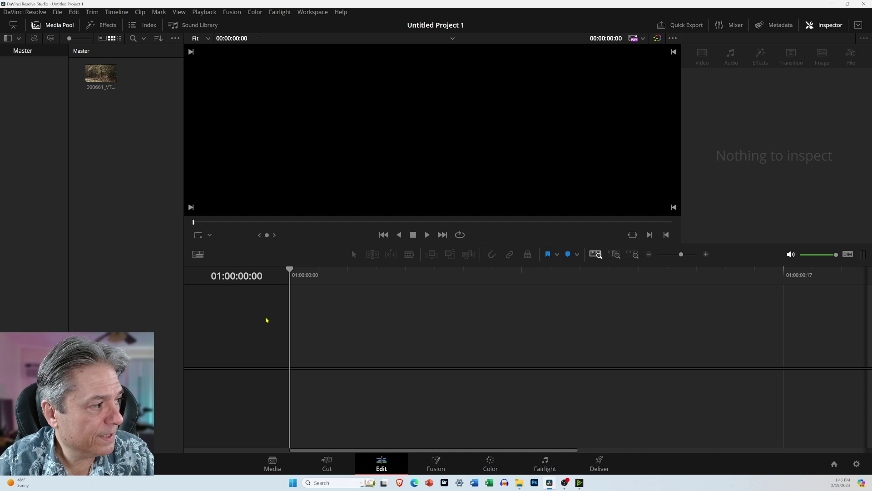
Load the media pool clip into the viewer, showing Timeline 1's APSC title frame.
{"action": "left_click_drag", "start_coordinate": [209, 324], "coordinate": [217, 288]}
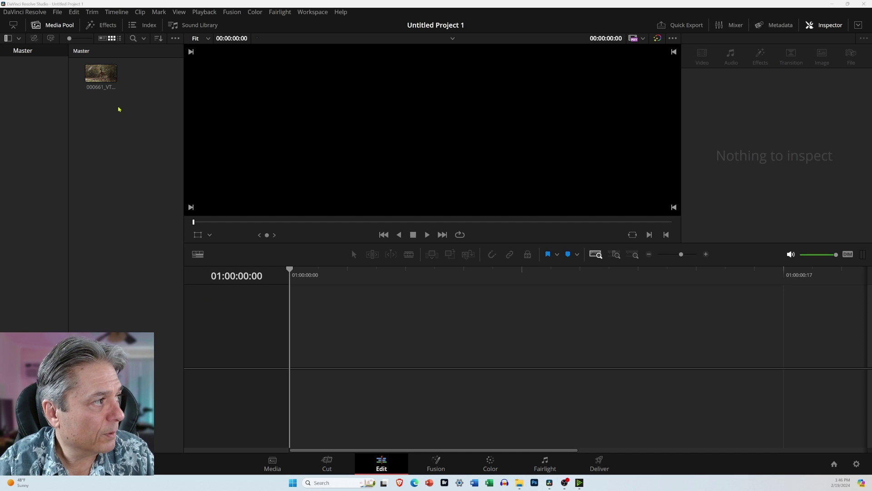
{"action": "mouse_move", "coordinate": [101, 73]}
{"action": "left_mouse_down"}
{"action": "mouse_move", "coordinate": [265, 198]}
{"action": "mouse_move", "coordinate": [322, 306]}
{"action": "mouse_move", "coordinate": [312, 345]}
{"action": "left_mouse_up"}
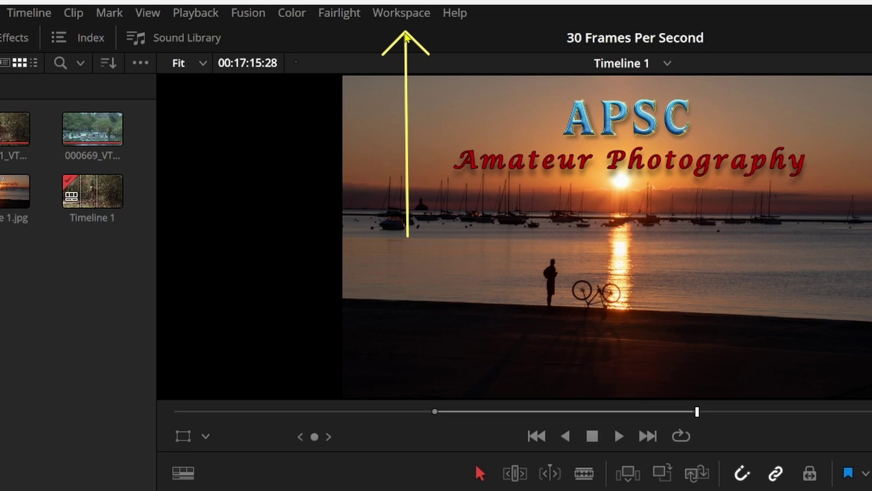
Restore the default workspace layout and move the V1 and A1 tracks higher.
{"action": "left_click", "coordinate": [401, 13]}
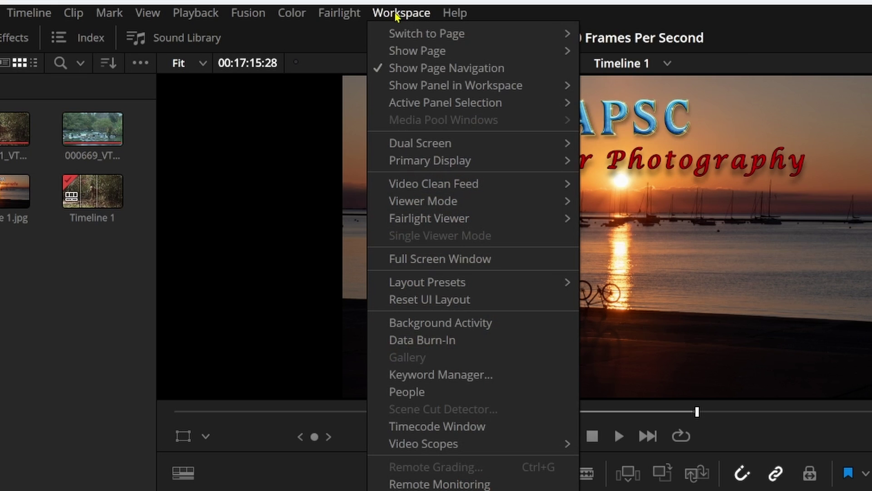
{"action": "left_click", "coordinate": [419, 300]}
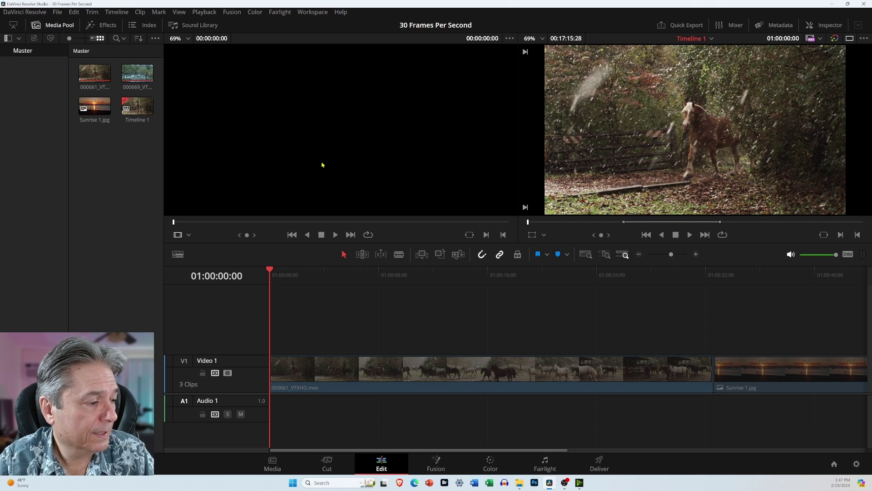
{"action": "left_click_drag", "start_coordinate": [259, 391], "coordinate": [260, 367]}
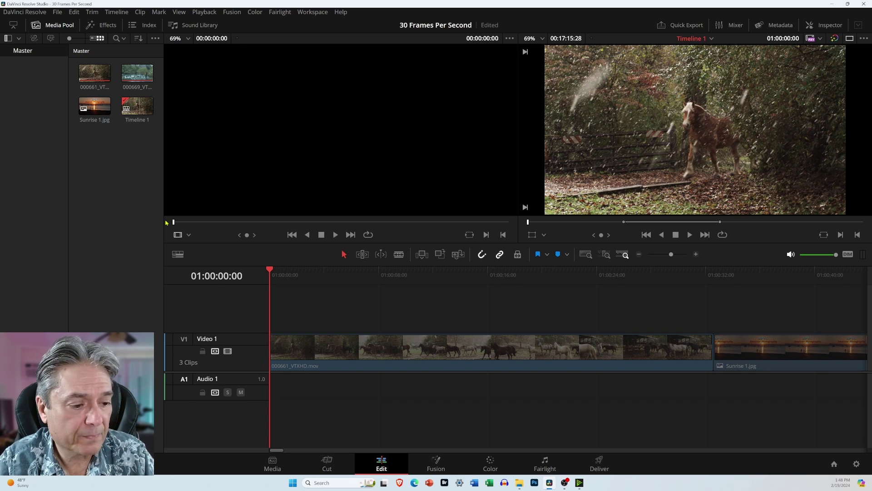
Preview 000661_VTXHD.mov and Sunrise 1.jpg, then play the 000669_VTXHD.mov duck clip in the source viewer.
{"action": "double_click", "coordinate": [92, 86]}
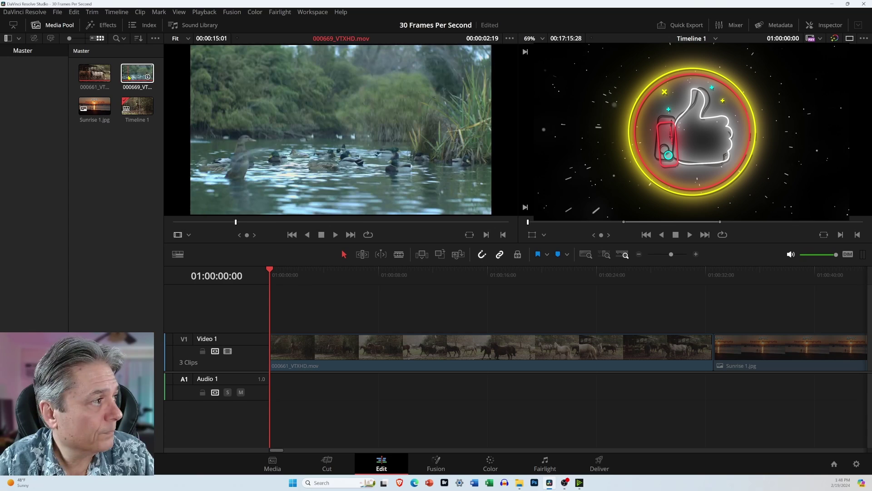
{"action": "left_click", "coordinate": [94, 107]}
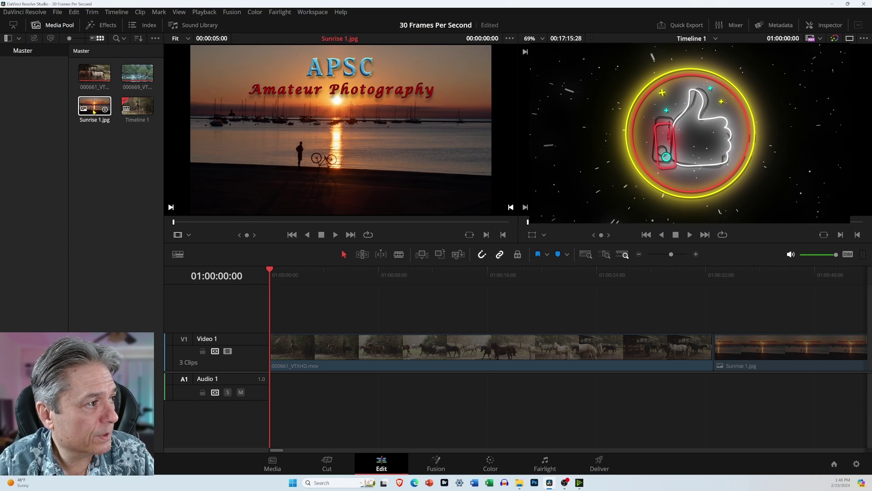
{"action": "left_click", "coordinate": [98, 146]}
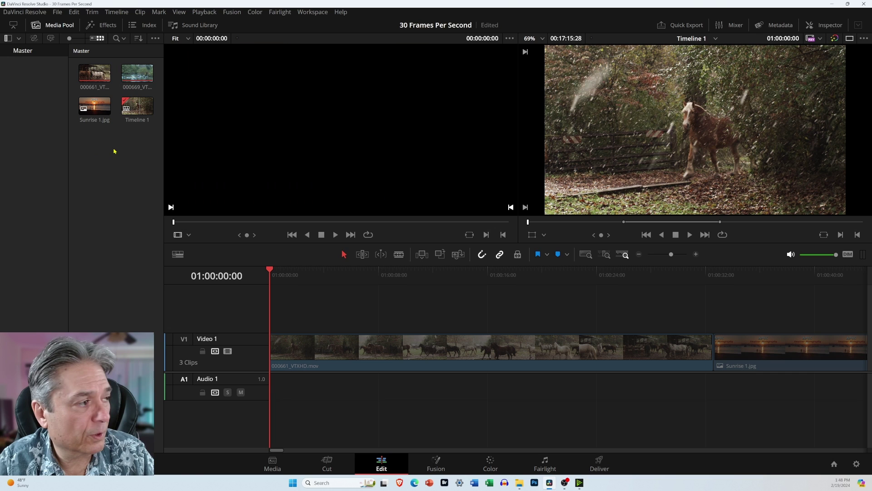
{"action": "left_click", "coordinate": [132, 80]}
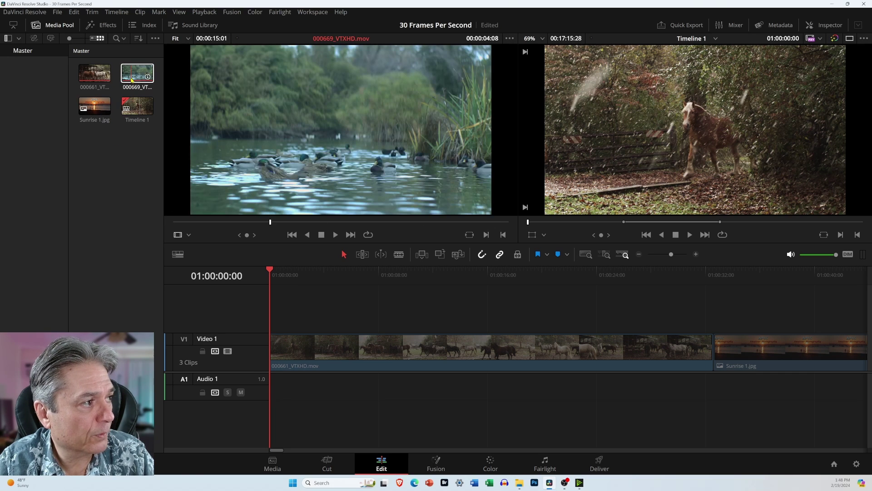
{"action": "key", "text": "space"}
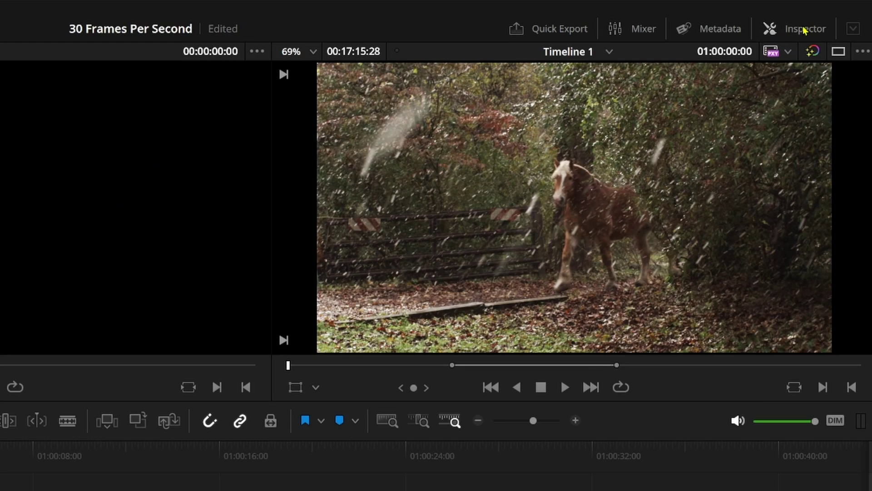
Show the horse clip in the Inspector, return the playhead to 01:00:00:00, and select all clips.
{"action": "left_click", "coordinate": [801, 29]}
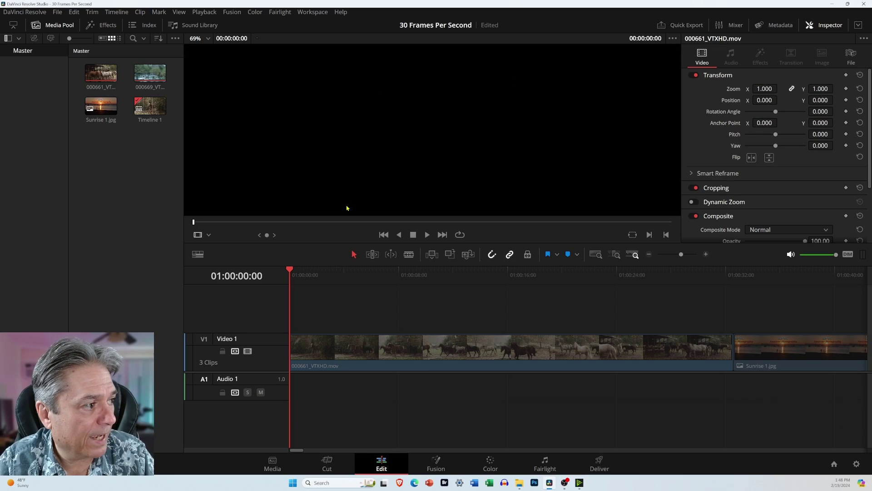
{"action": "left_click_drag", "start_coordinate": [291, 271], "coordinate": [360, 280]}
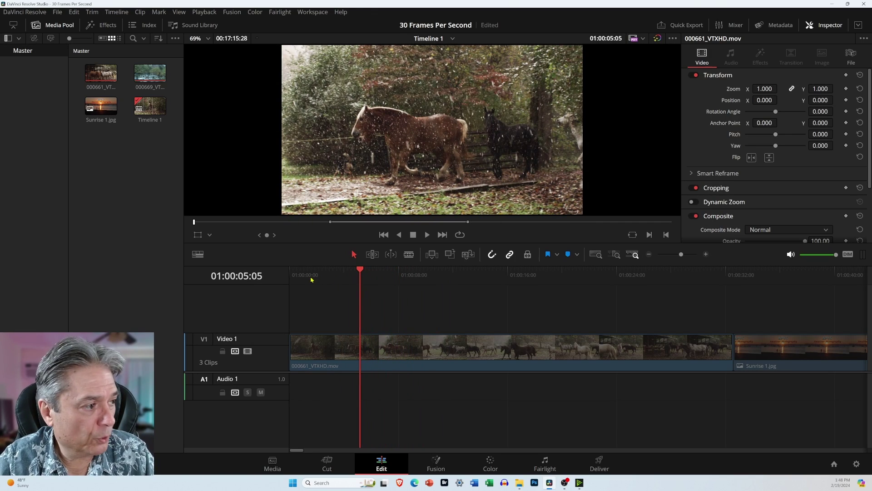
{"action": "left_click", "coordinate": [384, 235]}
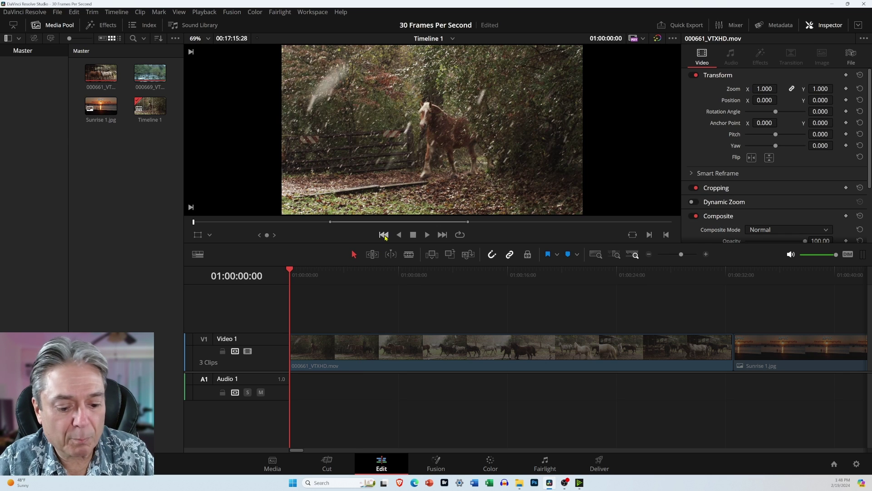
{"action": "key", "text": "ctrl+a"}
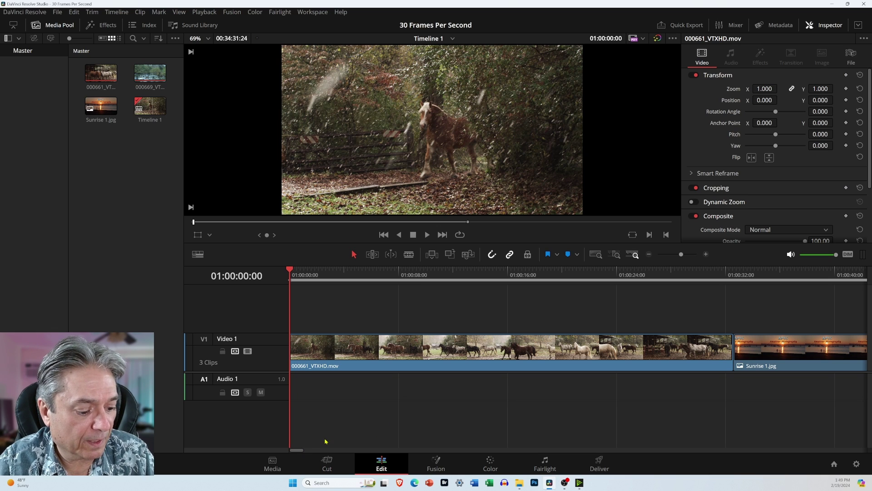
Fit the whole timeline into view with Full Extent Zoom.
{"action": "left_click_drag", "start_coordinate": [359, 388], "coordinate": [310, 442]}
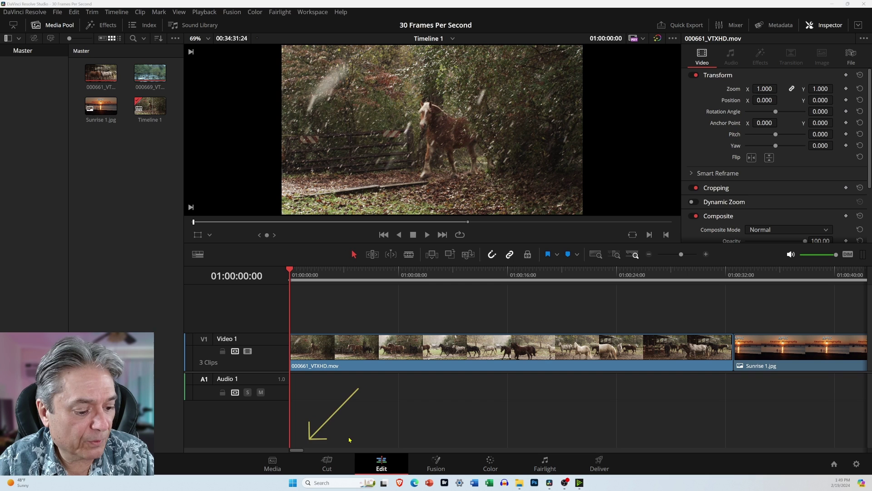
{"action": "left_click_drag", "start_coordinate": [302, 450], "coordinate": [528, 454]}
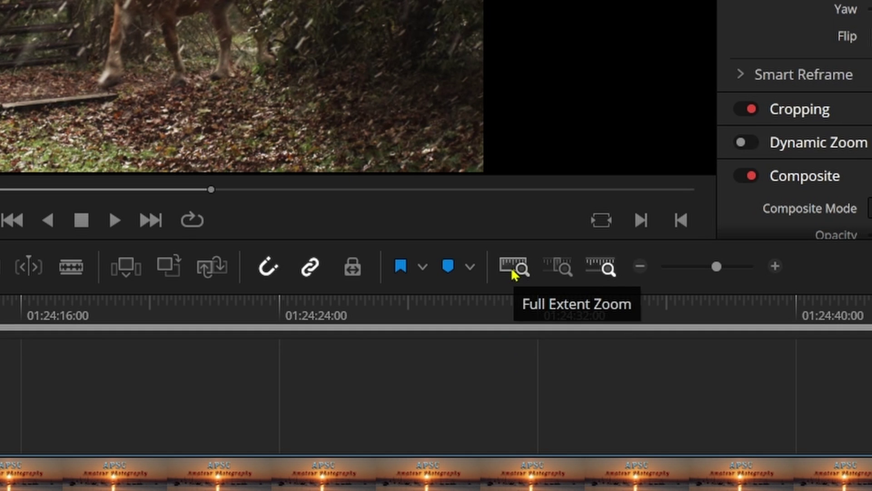
{"action": "left_click", "coordinate": [514, 271]}
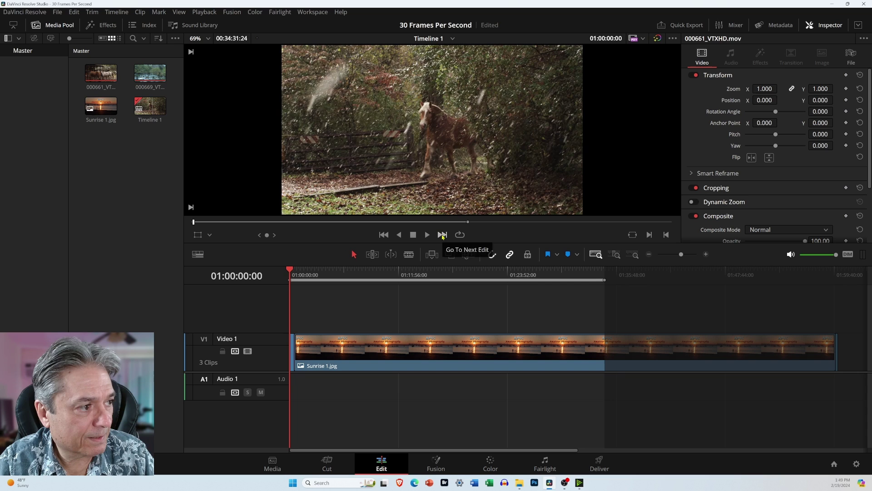
Step through each edit point until the playhead reaches the end at 02:00:07:13.
{"action": "left_click", "coordinate": [442, 235]}
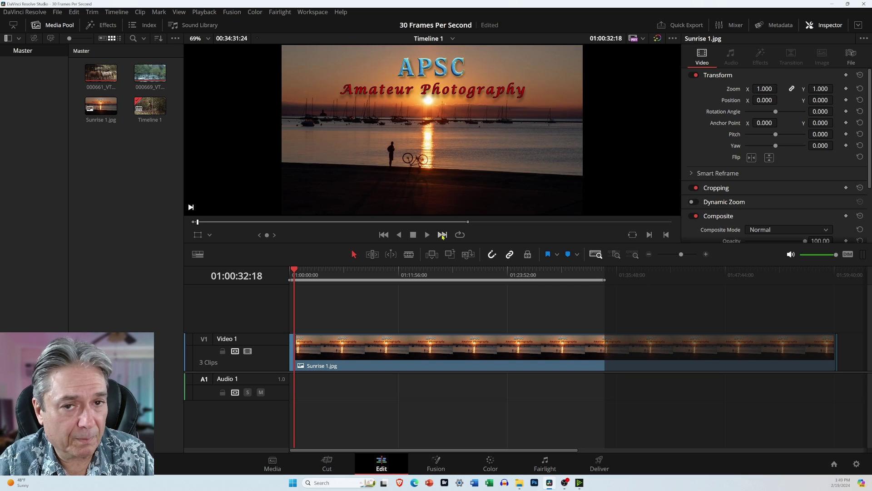
{"action": "left_click", "coordinate": [442, 235]}
{"action": "left_click", "coordinate": [442, 235]}
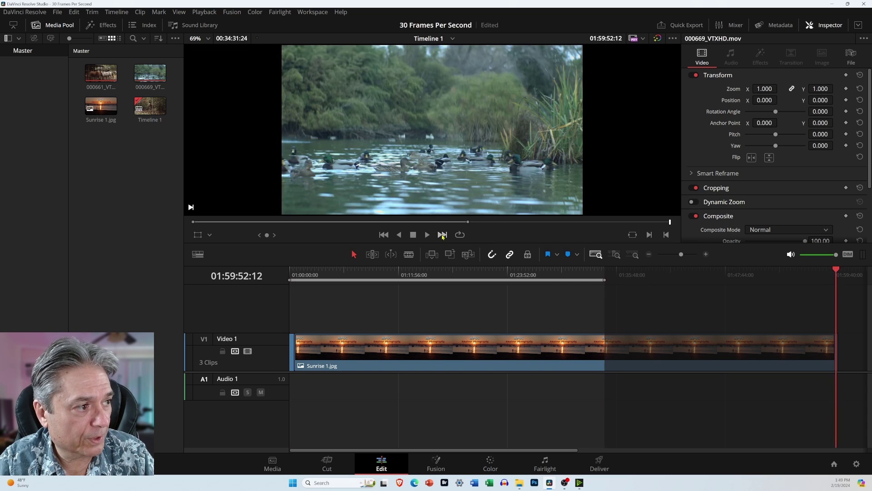
{"action": "left_click", "coordinate": [442, 235]}
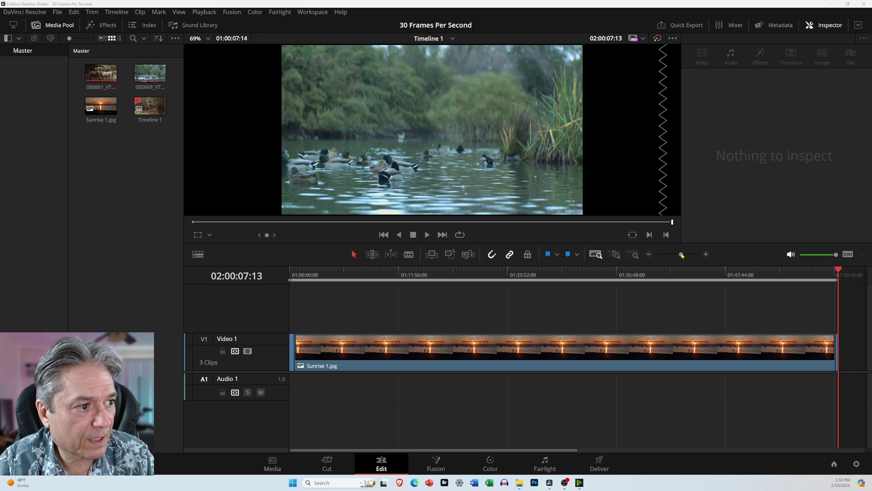
Zoom the timeline in on its end around 02:00:00:00 and the cut into the duck clip.
{"action": "left_click_drag", "start_coordinate": [681, 255], "coordinate": [677, 256]}
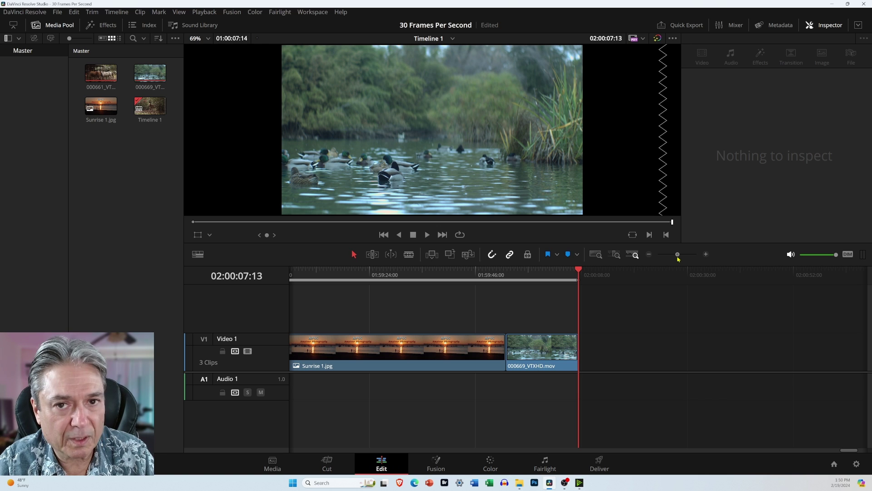
{"action": "left_click_drag", "start_coordinate": [678, 255], "coordinate": [678, 255]}
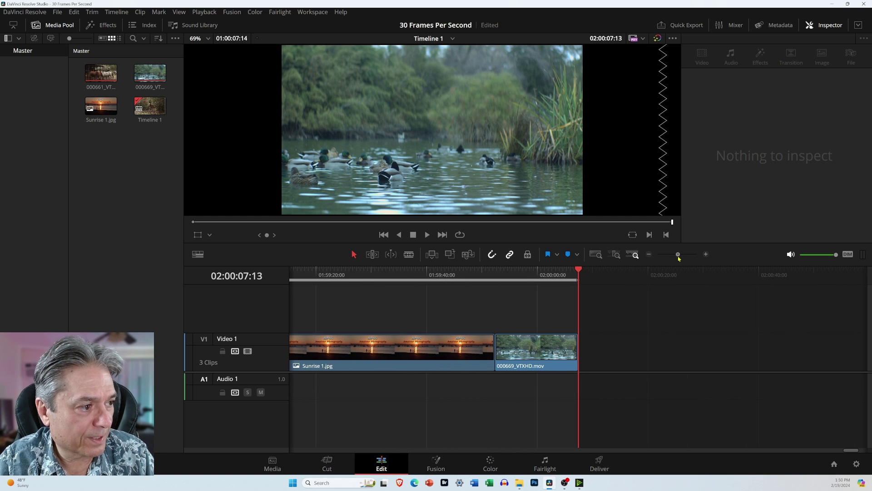
Fit the full timeline back into view and return the playhead to 01:00:00:00.
{"action": "left_click", "coordinate": [595, 256]}
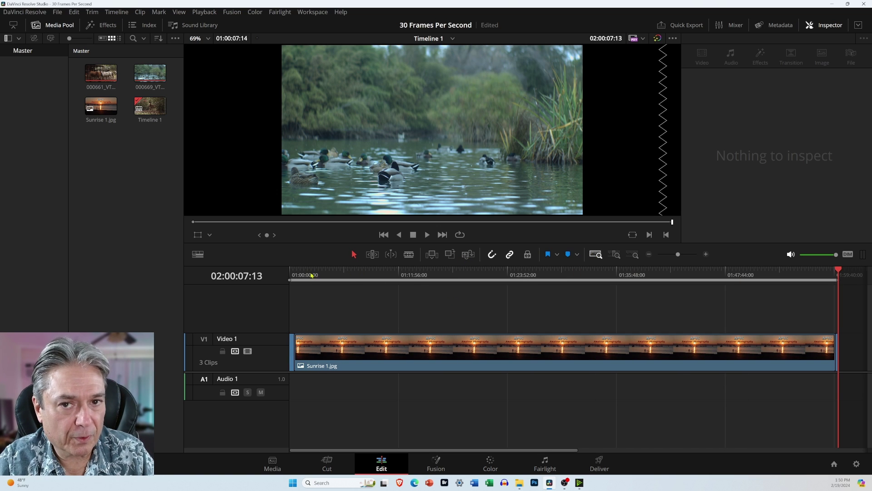
{"action": "left_click_drag", "start_coordinate": [322, 275], "coordinate": [422, 280]}
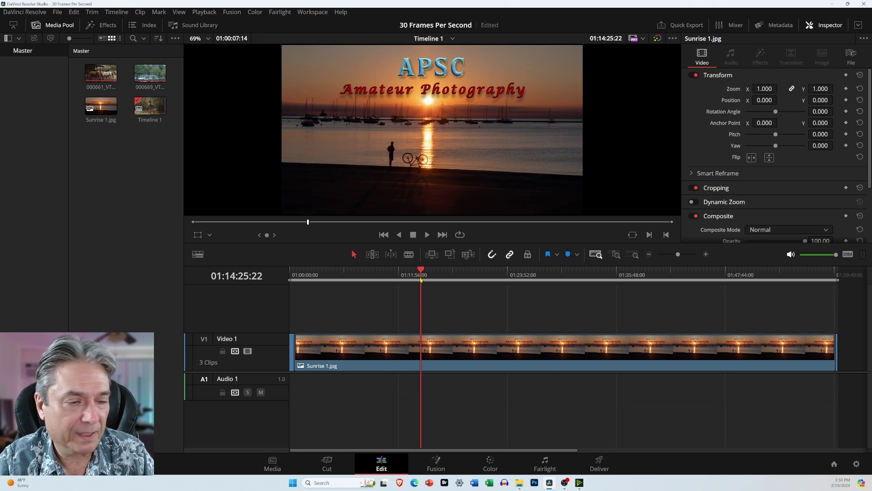
{"action": "left_click", "coordinate": [383, 235]}
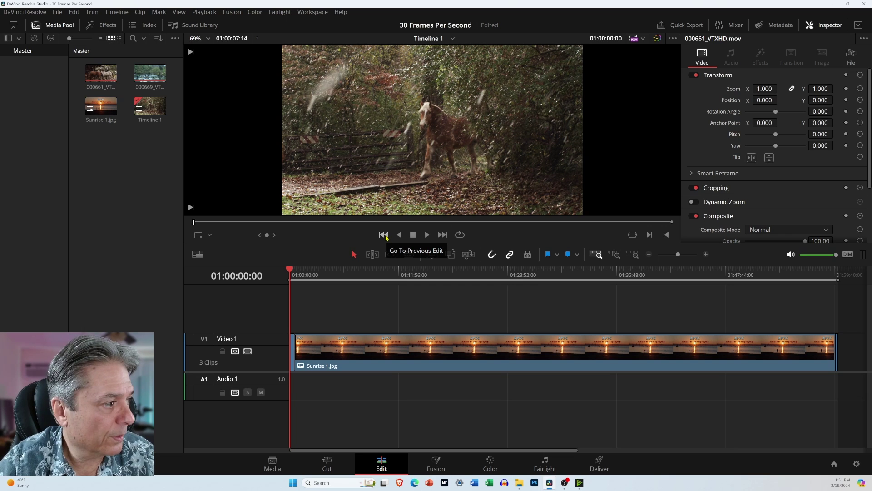
Play the first frames, then step back frame by frame to 01:00:00:05.
{"action": "key", "text": "space"}
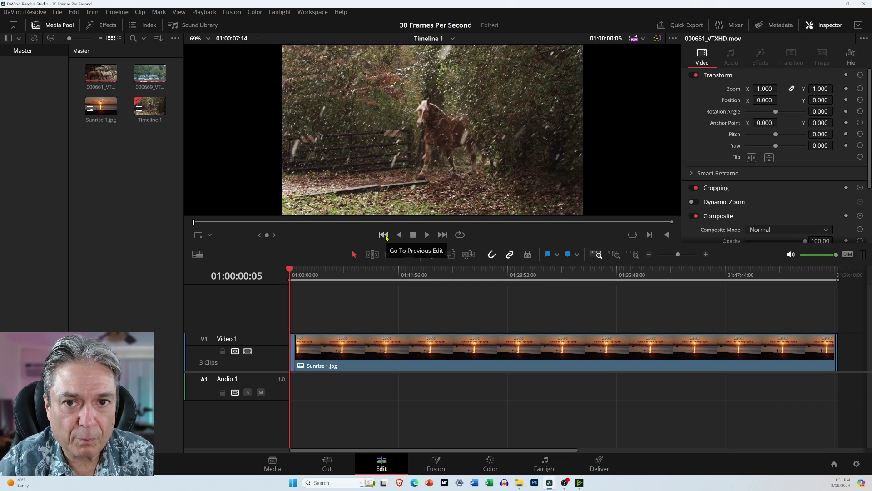
{"action": "key", "text": "Left"}
{"action": "key", "text": "Left"}
{"action": "key", "text": "Left"}
{"action": "key", "text": "Left"}
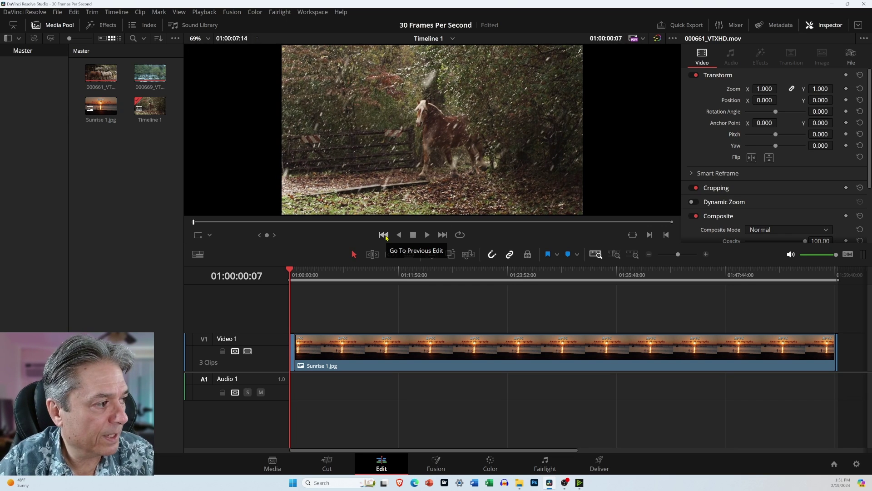
{"action": "key", "text": "Left"}
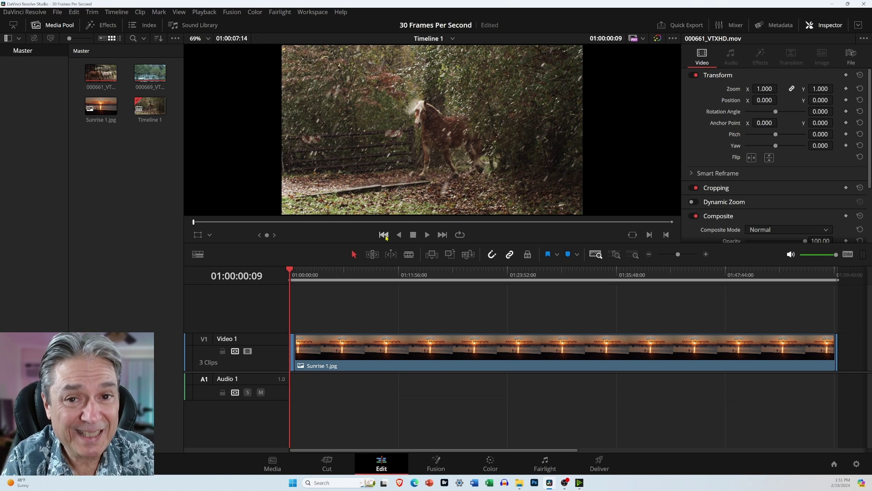
{"action": "key", "text": "Left"}
{"action": "key", "text": "Left"}
{"action": "key", "text": "Left"}
{"action": "key", "text": "Left"}
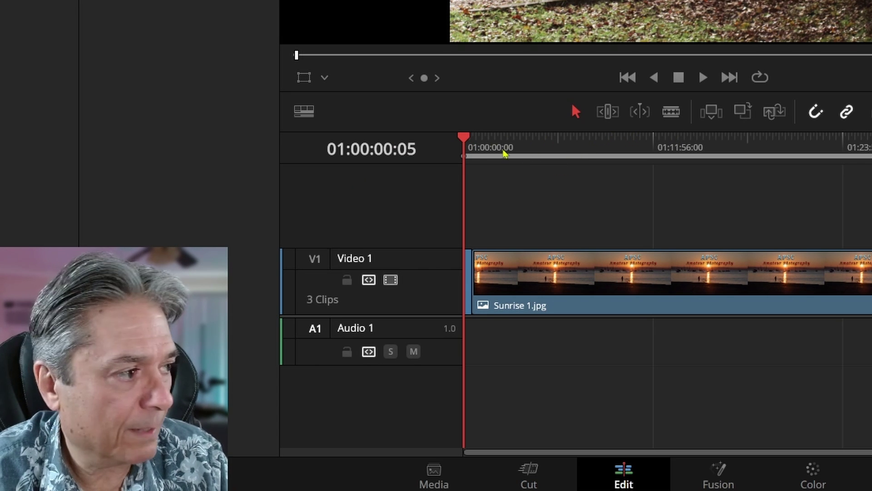
Return to the first frame, play briefly, and move the playhead to about 01:03:17.
{"action": "left_click", "coordinate": [466, 139]}
{"action": "key", "text": "space"}
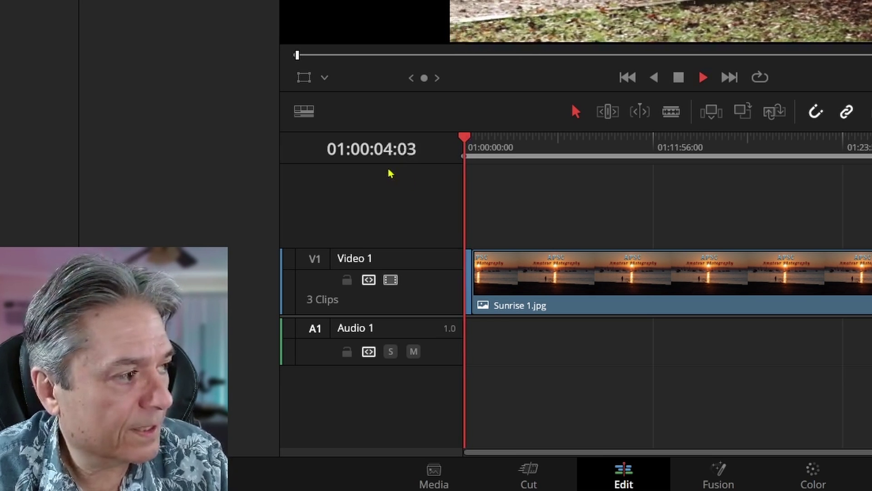
{"action": "left_click_drag", "start_coordinate": [478, 152], "coordinate": [536, 144]}
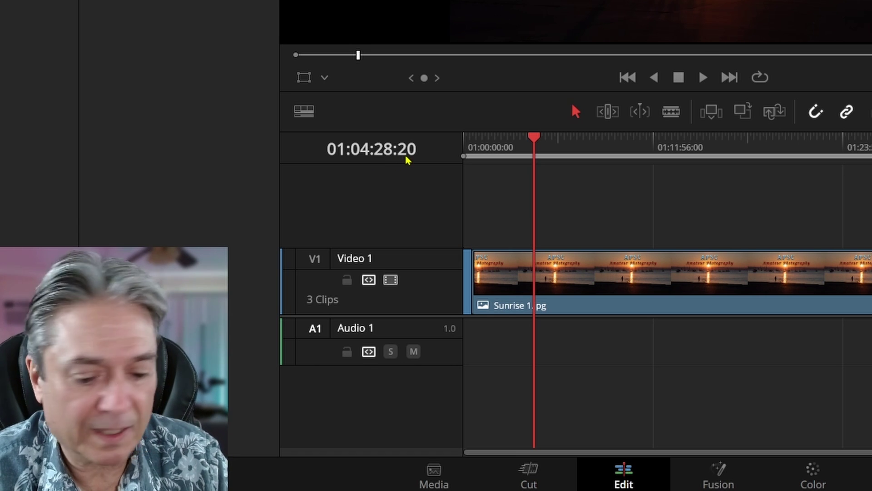
Step frames forward from 01:04:28:24 past 01:04:29:00, then back to 01:04:28:28.
{"action": "key", "text": "Right"}
{"action": "key", "text": "Right"}
{"action": "key", "text": "Right"}
{"action": "key", "text": "Right"}
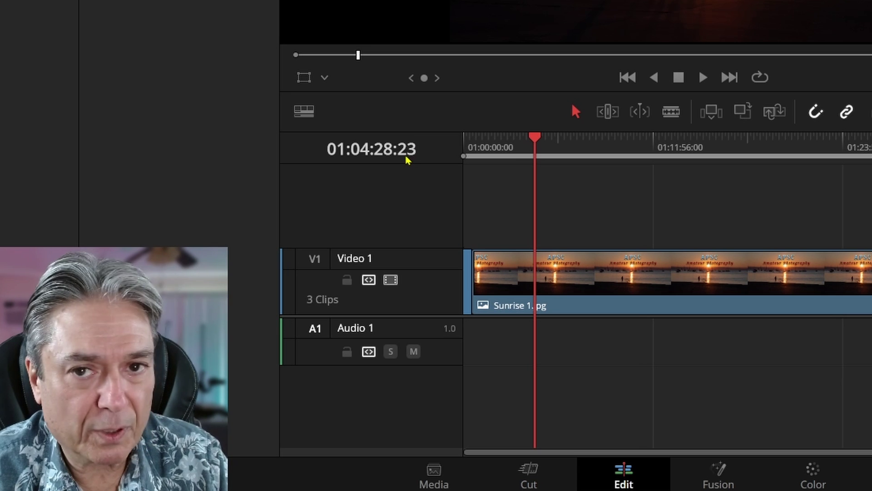
{"action": "key", "text": "Right"}
{"action": "key", "text": "Right"}
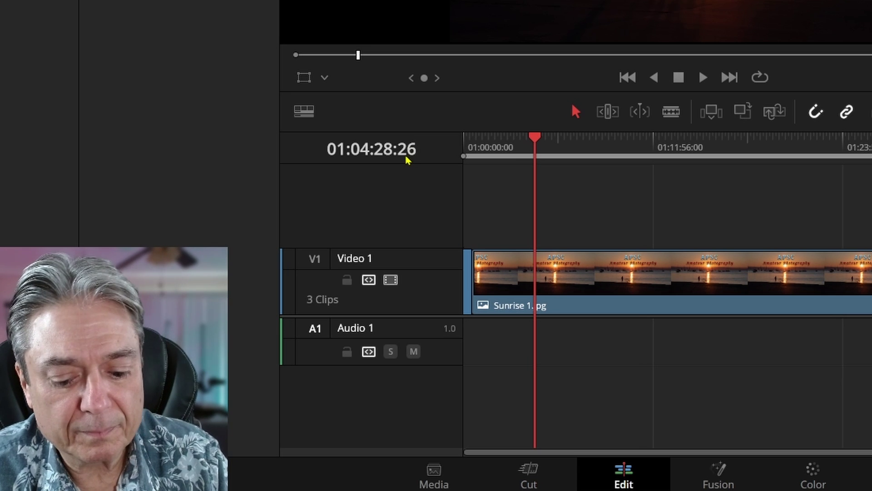
{"action": "key", "text": "Right"}
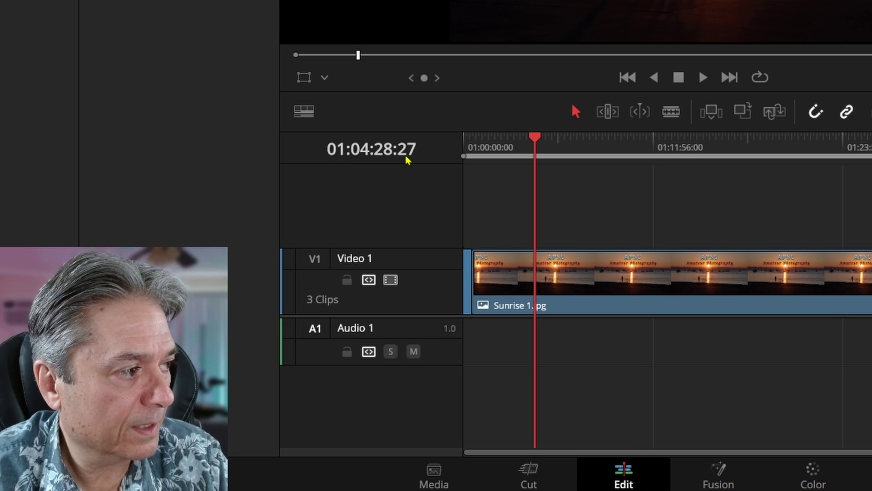
{"action": "key", "text": "Right"}
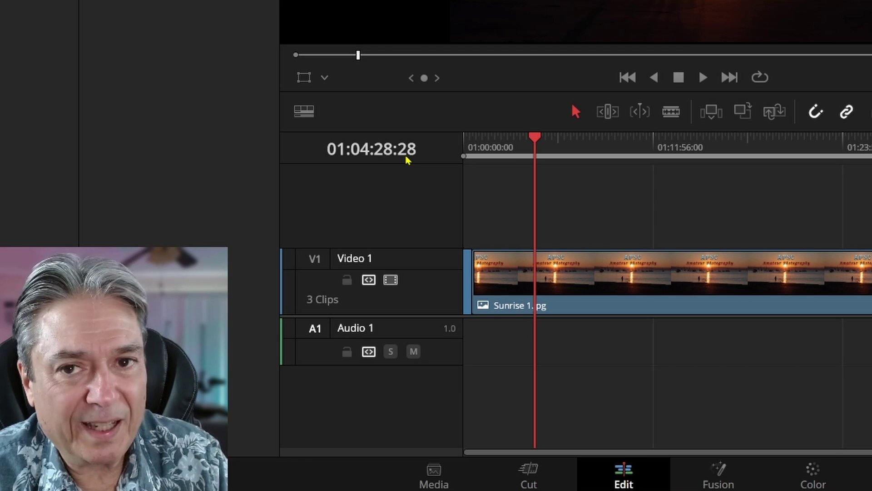
{"action": "key", "text": "Right"}
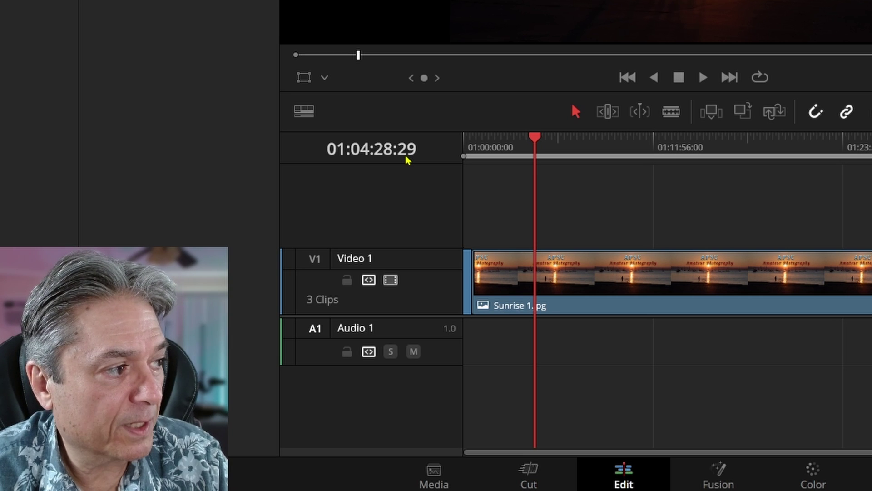
{"action": "key", "text": "Right"}
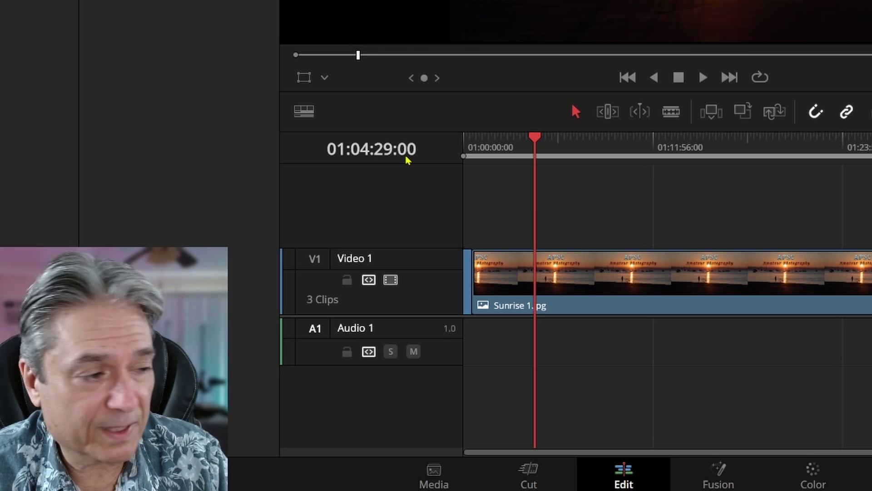
{"action": "key", "text": "Right"}
{"action": "key", "text": "Right"}
{"action": "key", "text": "Right"}
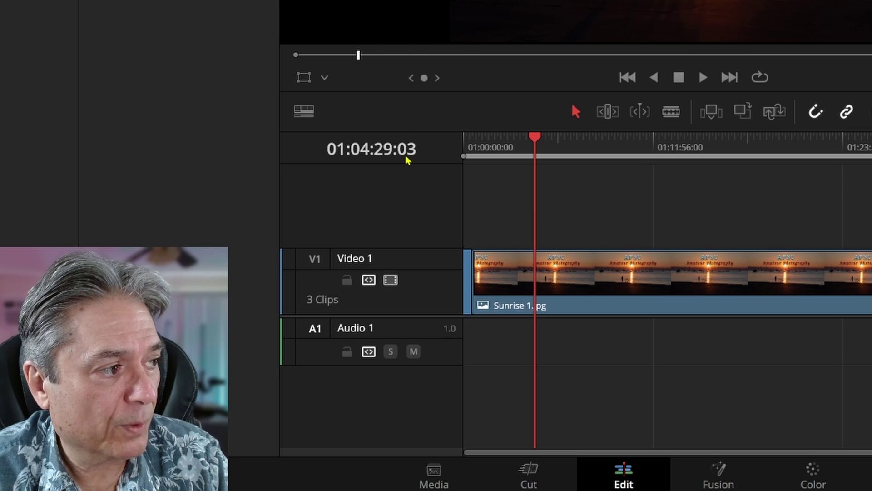
{"action": "key", "text": "Left"}
{"action": "key", "text": "Left"}
{"action": "key", "text": "Left"}
{"action": "key", "text": "Left"}
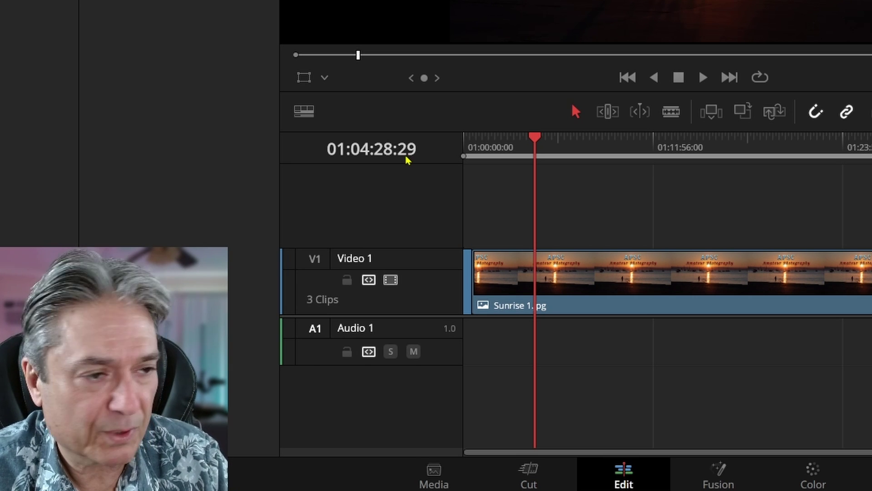
{"action": "key", "text": "Left"}
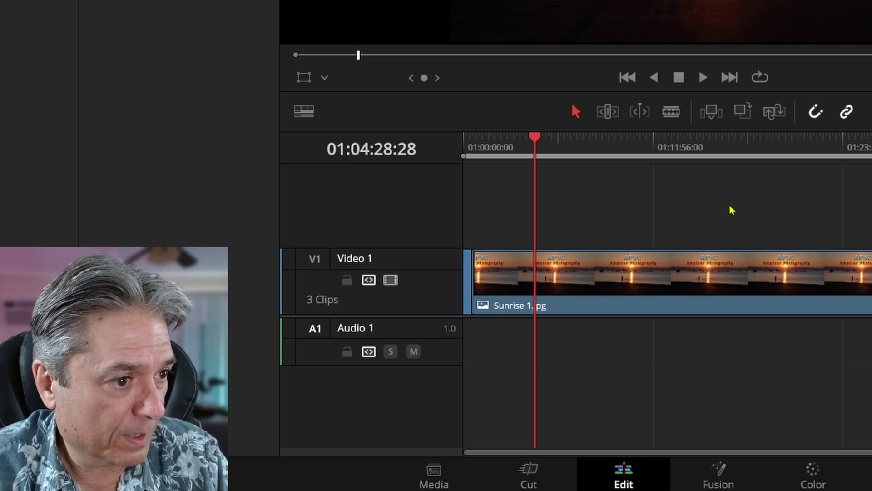
Move the playhead to 01:59:52:12, zoom in, and play into the duck clip until 01:59:57:03.
{"action": "left_click_drag", "start_coordinate": [523, 156], "coordinate": [871, 216]}
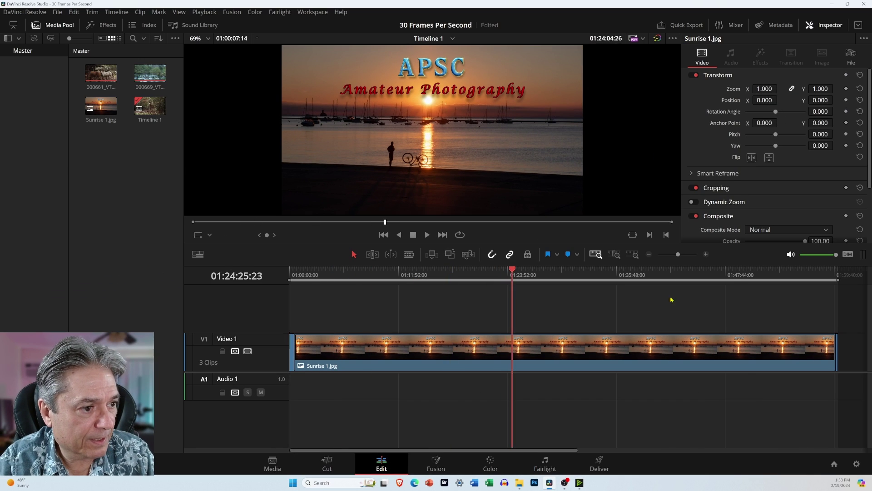
{"action": "left_click_drag", "start_coordinate": [814, 309], "coordinate": [837, 309]}
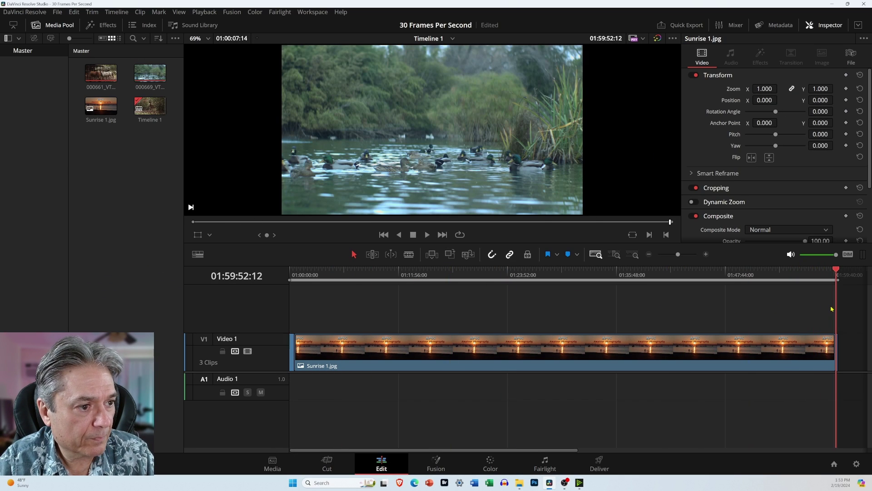
{"action": "left_click", "coordinate": [687, 255]}
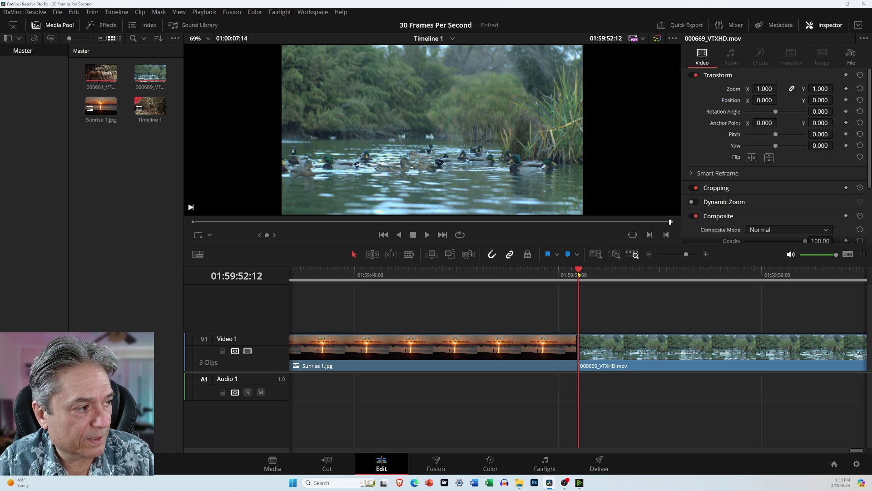
{"action": "key", "text": "space"}
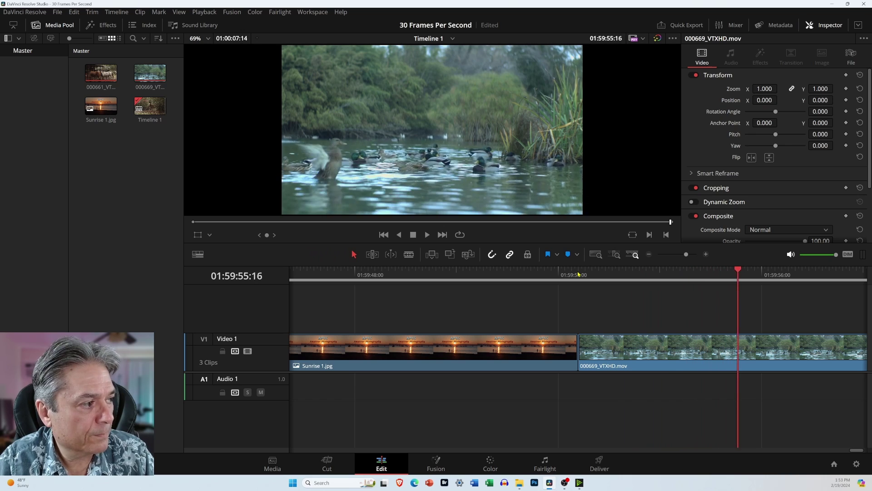
{"action": "key", "text": "space"}
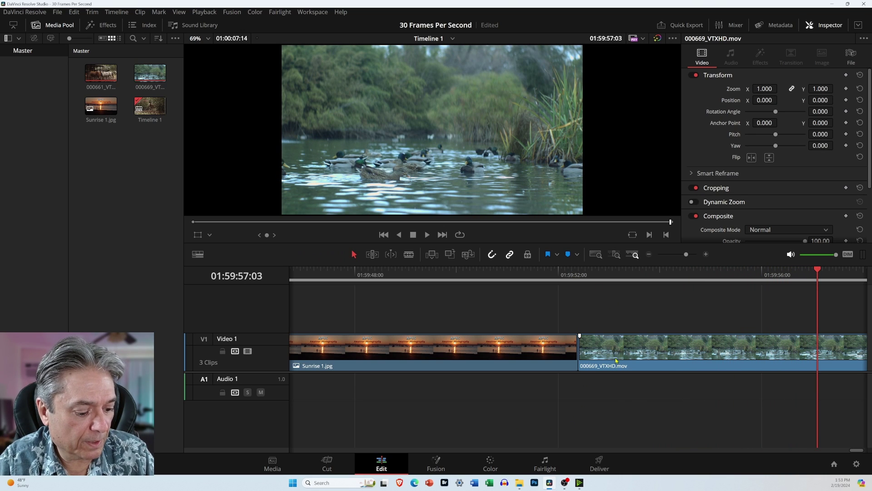
Rezoom the timeline around the cut and move the playhead to 01:59:58:16.
{"action": "scroll", "coordinate": [636, 361], "scroll_direction": "down", "scroll_amount": 2}
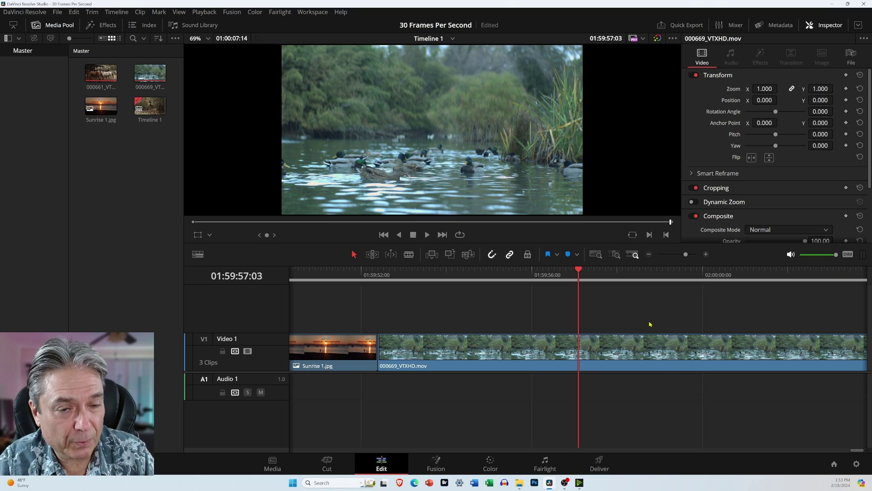
{"action": "scroll", "coordinate": [650, 322], "scroll_direction": "down", "scroll_amount": 2}
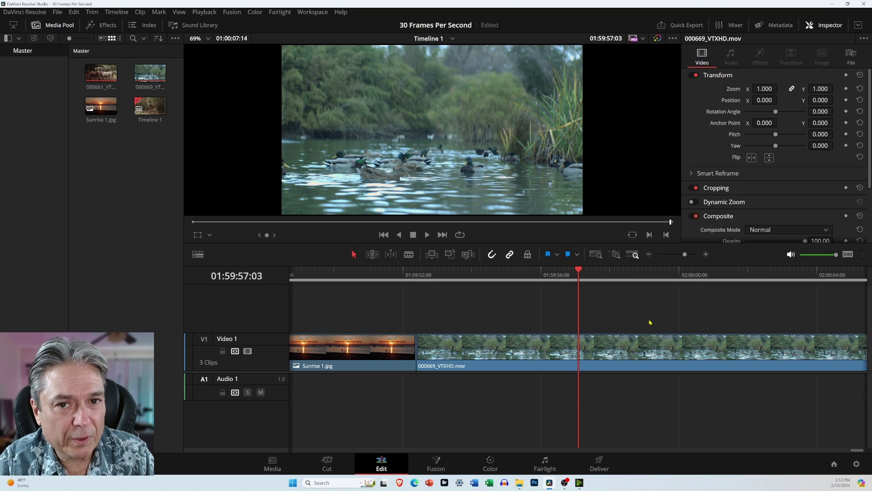
{"action": "scroll", "coordinate": [650, 323], "scroll_direction": "down", "scroll_amount": 1}
{"action": "scroll", "coordinate": [650, 321], "scroll_direction": "down", "scroll_amount": 1}
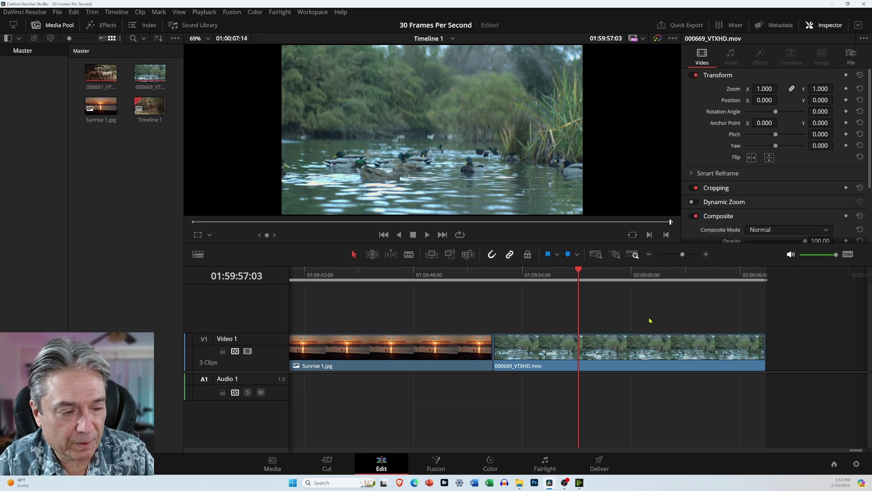
{"action": "scroll", "coordinate": [650, 321], "scroll_direction": "down", "scroll_amount": 1}
{"action": "scroll", "coordinate": [650, 321], "scroll_direction": "up", "scroll_amount": 3}
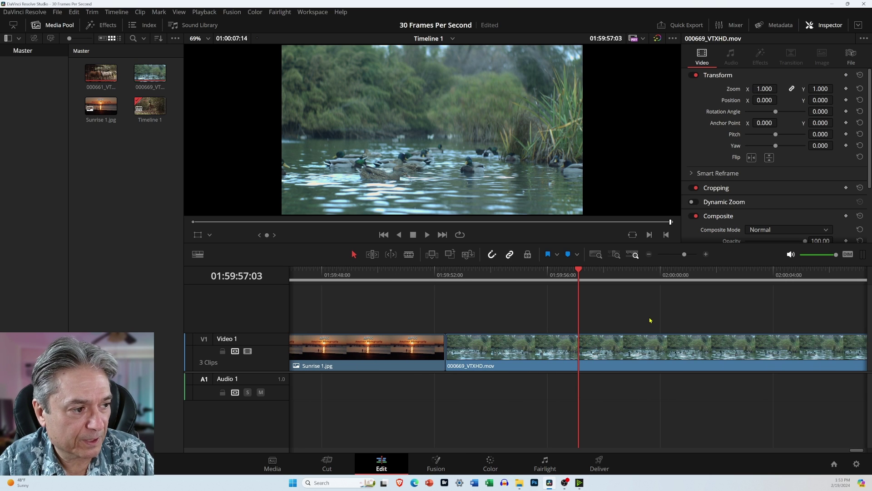
{"action": "scroll", "coordinate": [649, 321], "scroll_direction": "down", "scroll_amount": 2}
{"action": "scroll", "coordinate": [650, 320], "scroll_direction": "down", "scroll_amount": 2}
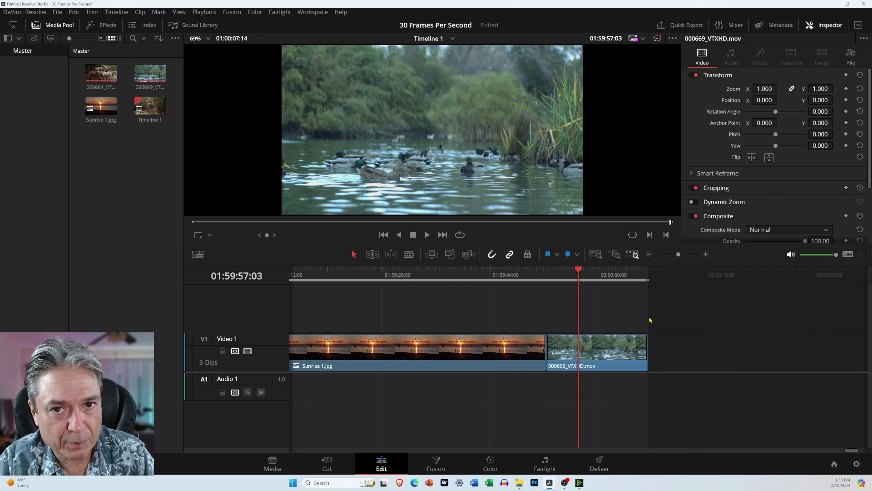
{"action": "scroll", "coordinate": [649, 319], "scroll_direction": "down", "scroll_amount": 1}
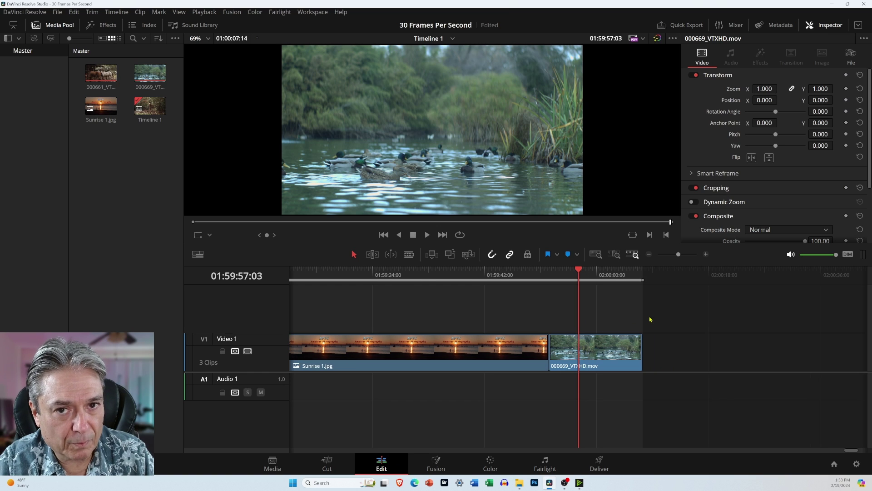
{"action": "scroll", "coordinate": [649, 319], "scroll_direction": "up", "scroll_amount": 2}
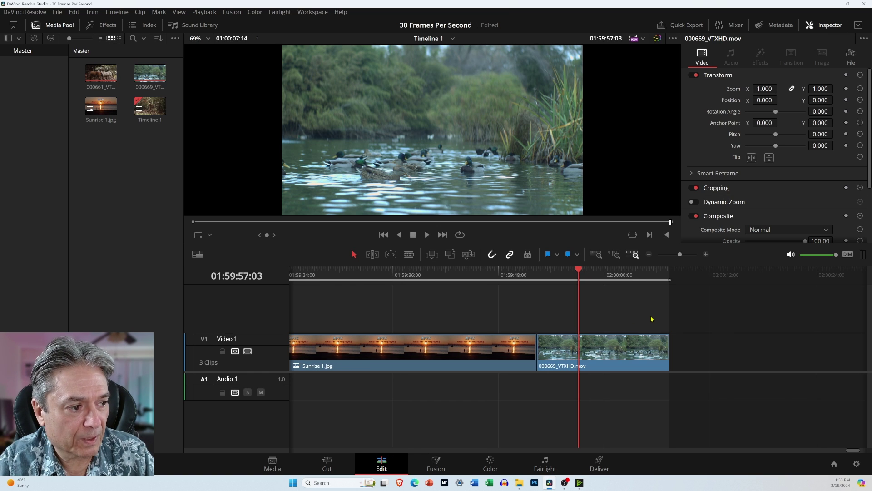
{"action": "scroll", "coordinate": [651, 319], "scroll_direction": "down", "scroll_amount": 1}
{"action": "scroll", "coordinate": [651, 319], "scroll_direction": "up", "scroll_amount": 4}
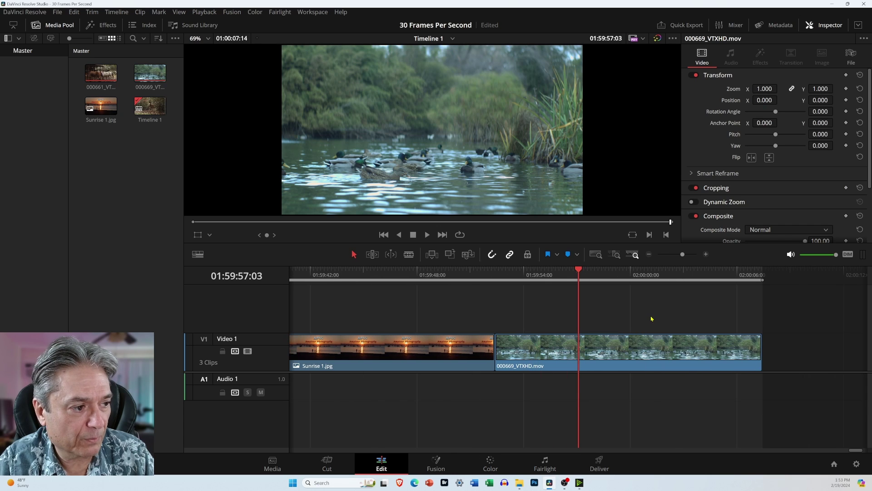
{"action": "scroll", "coordinate": [651, 319], "scroll_direction": "down", "scroll_amount": 1}
{"action": "scroll", "coordinate": [652, 319], "scroll_direction": "up", "scroll_amount": 1}
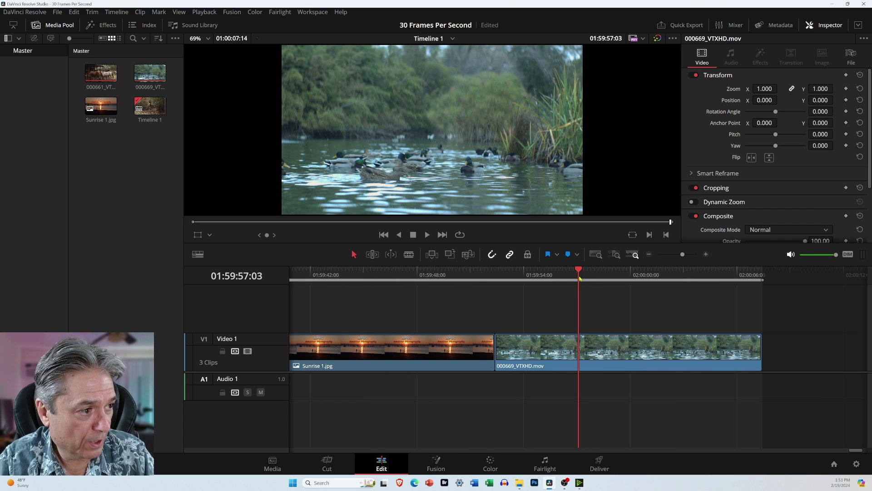
{"action": "left_click_drag", "start_coordinate": [579, 278], "coordinate": [611, 276]}
Place the playhead at 01:59:59:09 and play the duck clip across 02:00:00:00.
{"action": "left_click", "coordinate": [618, 277]}
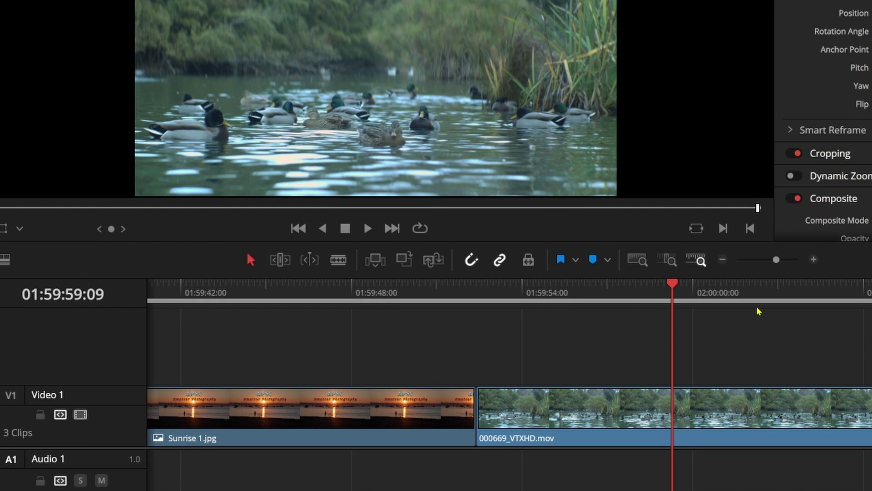
{"action": "key", "text": "space"}
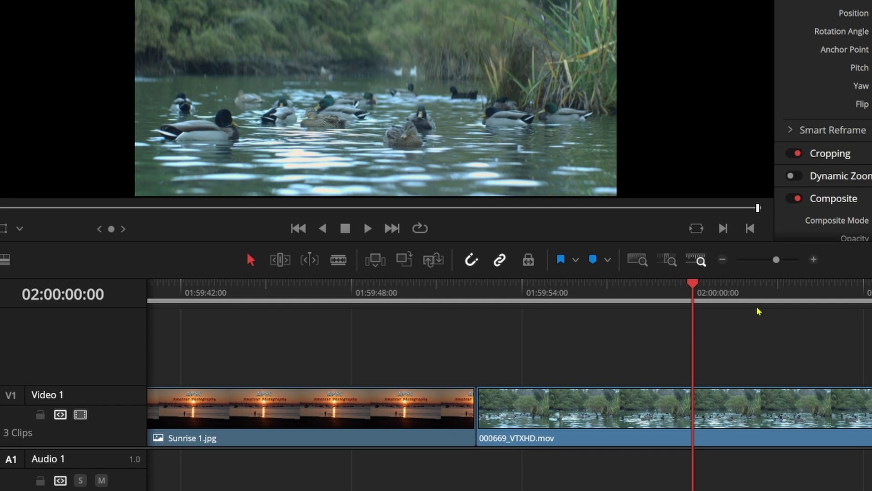
{"action": "key", "text": "space"}
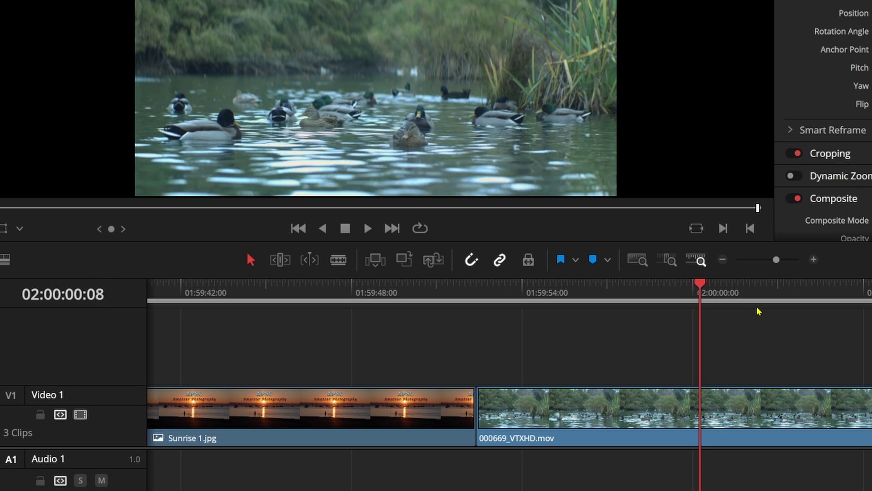